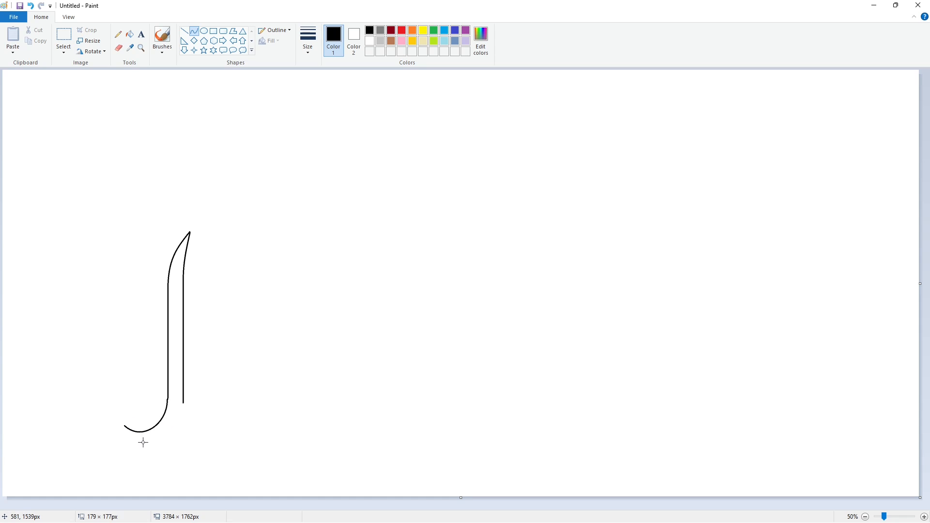
# Draw the remaining inner and outer black curves that wind the bottom of the P's stem into a closed spiral curl
pyautogui.click(143, 442)
pyautogui.moveTo(184, 404)
pyautogui.mouseDown()
pyautogui.moveTo(124, 439)
pyautogui.moveTo(152, 450)
pyautogui.mouseUp()
pyautogui.click(259, 441)
pyautogui.moveTo(116, 403); pyautogui.dragTo(118, 393)
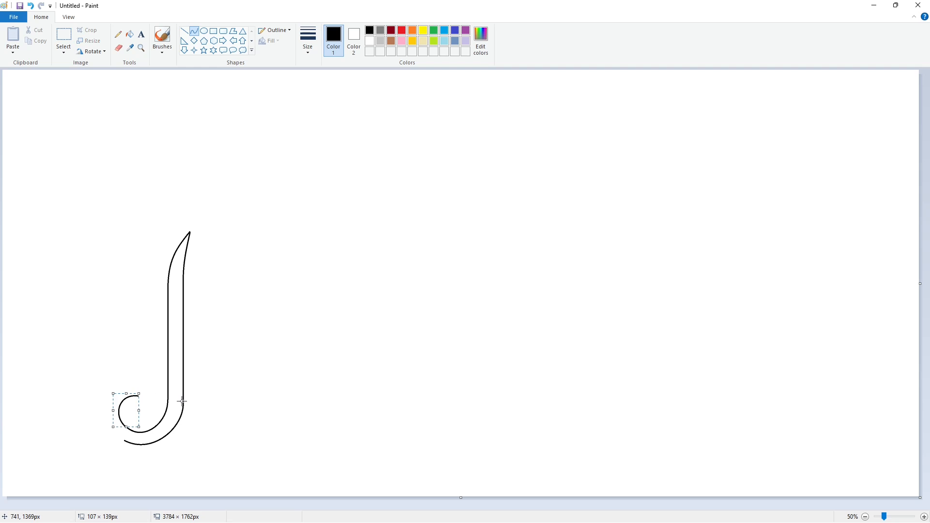
pyautogui.click(179, 403)
pyautogui.moveTo(124, 440)
pyautogui.mouseDown()
pyautogui.moveTo(132, 388)
pyautogui.moveTo(107, 407)
pyautogui.moveTo(104, 392)
pyautogui.moveTo(125, 402)
pyautogui.moveTo(131, 391)
pyautogui.moveTo(107, 408)
pyautogui.moveTo(108, 390)
pyautogui.moveTo(148, 424)
pyautogui.moveTo(148, 392)
pyautogui.moveTo(158, 431)
pyautogui.mouseUp()
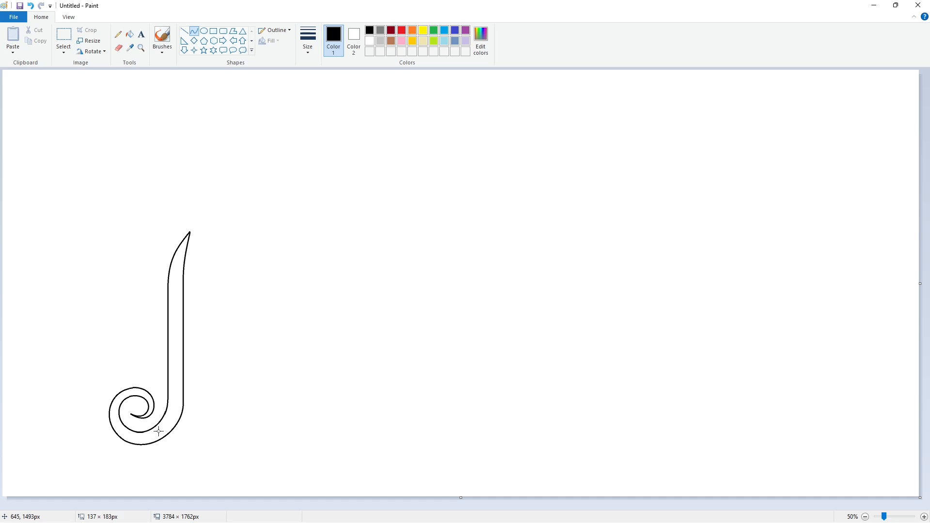
pyautogui.click(267, 428)
# Draw the inner curve of the P's bowl, arcing from the upper stem around to a point beside the lower stem
pyautogui.moveTo(189, 374)
pyautogui.mouseDown()
pyautogui.moveTo(190, 269)
pyautogui.moveTo(179, 357)
pyautogui.moveTo(188, 374)
pyautogui.mouseUp()
pyautogui.hotkey('ctrl', 'z')
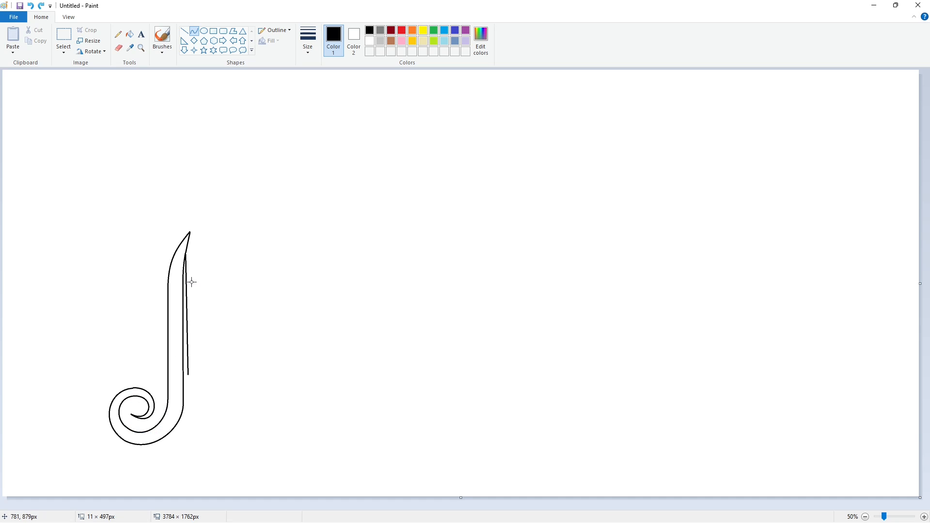
pyautogui.moveTo(191, 283)
pyautogui.mouseDown()
pyautogui.moveTo(273, 261)
pyautogui.moveTo(268, 370)
pyautogui.mouseUp()
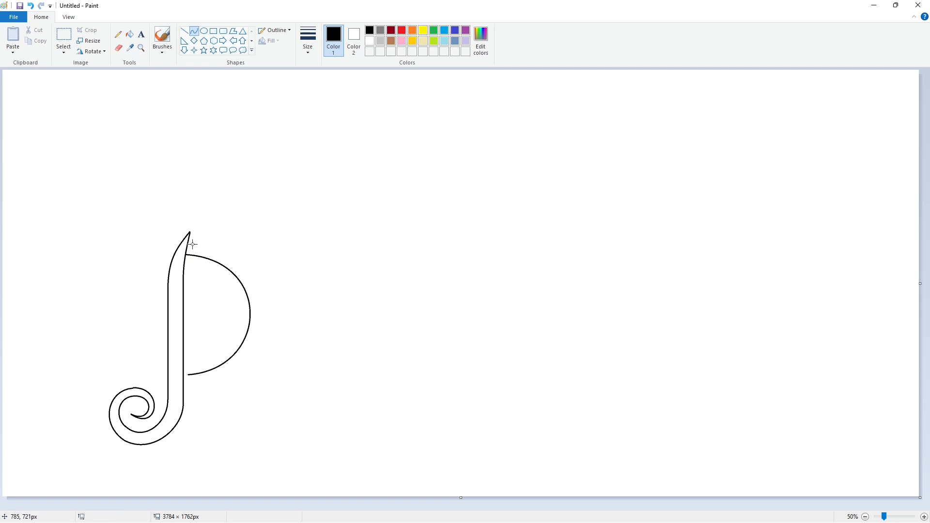
pyautogui.moveTo(188, 240); pyautogui.dragTo(188, 375)
pyautogui.moveTo(251, 271); pyautogui.dragTo(280, 382)
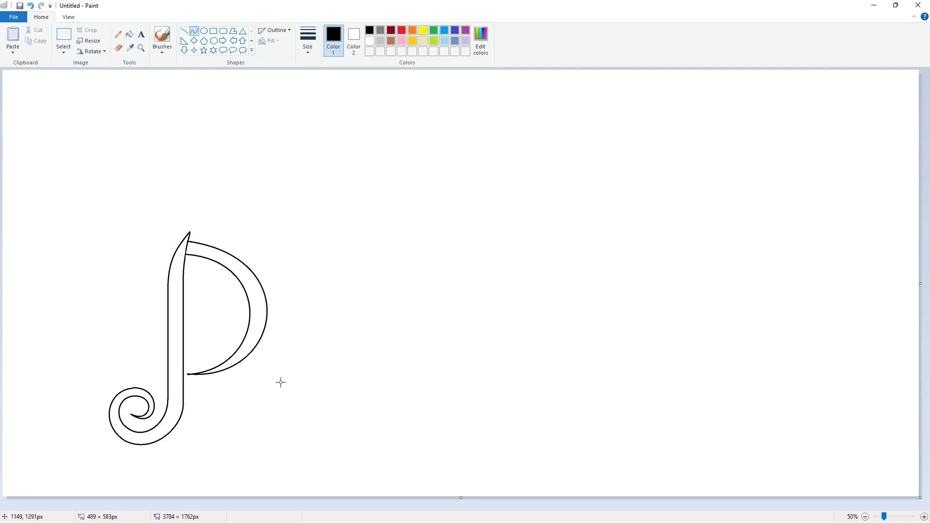
pyautogui.hotkey('ctrl', 'z')
# Draw the outer curve of the P's bowl from near the stem's tip so it tapers into the inner curve's lower end
pyautogui.moveTo(187, 240); pyautogui.dragTo(188, 375)
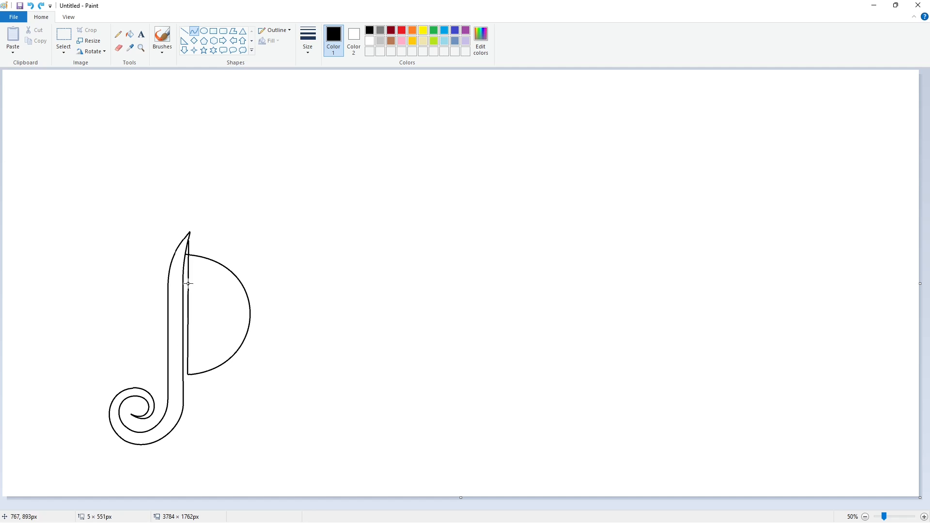
pyautogui.moveTo(242, 291); pyautogui.dragTo(276, 389)
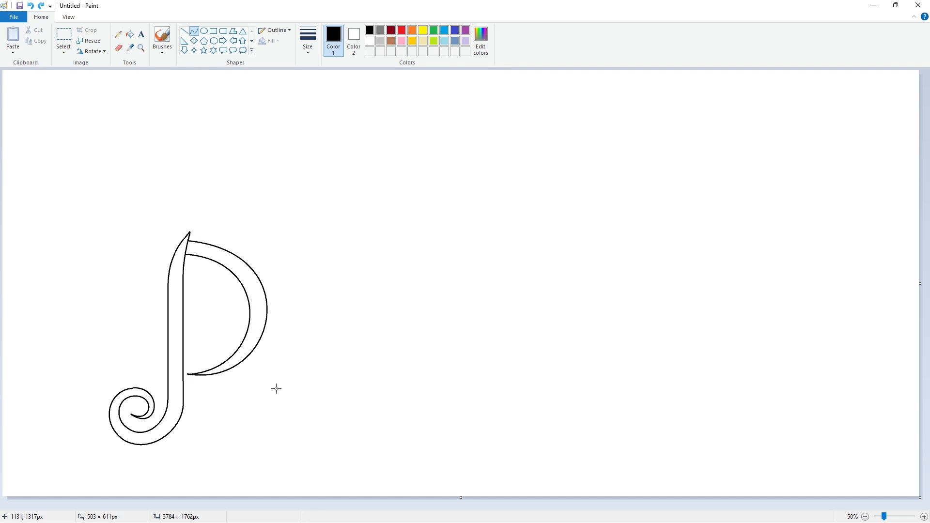
pyautogui.click(335, 370)
# Draw the outer and inner curves of the P's top arm, sweeping left and down from the upper stem
pyautogui.moveTo(189, 234); pyautogui.dragTo(82, 316)
pyautogui.moveTo(112, 269); pyautogui.dragTo(118, 242)
pyautogui.moveTo(90, 274); pyautogui.dragTo(72, 279)
pyautogui.click(73, 278)
pyautogui.moveTo(174, 254); pyautogui.dragTo(92, 314)
pyautogui.moveTo(124, 290); pyautogui.dragTo(118, 254)
pyautogui.moveTo(94, 279); pyautogui.dragTo(89, 279)
pyautogui.click(274, 305)
pyautogui.moveTo(81, 318); pyautogui.dragTo(141, 325)
pyautogui.moveTo(99, 323); pyautogui.dragTo(90, 353)
pyautogui.moveTo(125, 342); pyautogui.dragTo(131, 353)
pyautogui.click(180, 349)
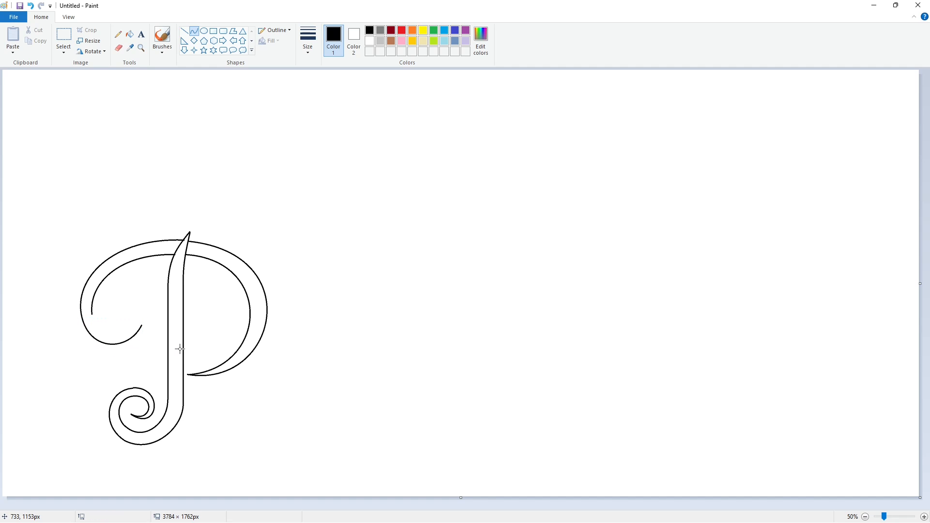
pyautogui.hotkey('ctrl', 'z')
# Continue the arm's outer and inner edges with curves that round the bottom of the left curl
pyautogui.moveTo(82, 316); pyautogui.dragTo(127, 356)
pyautogui.moveTo(103, 323); pyautogui.dragTo(124, 345)
pyautogui.click(202, 350)
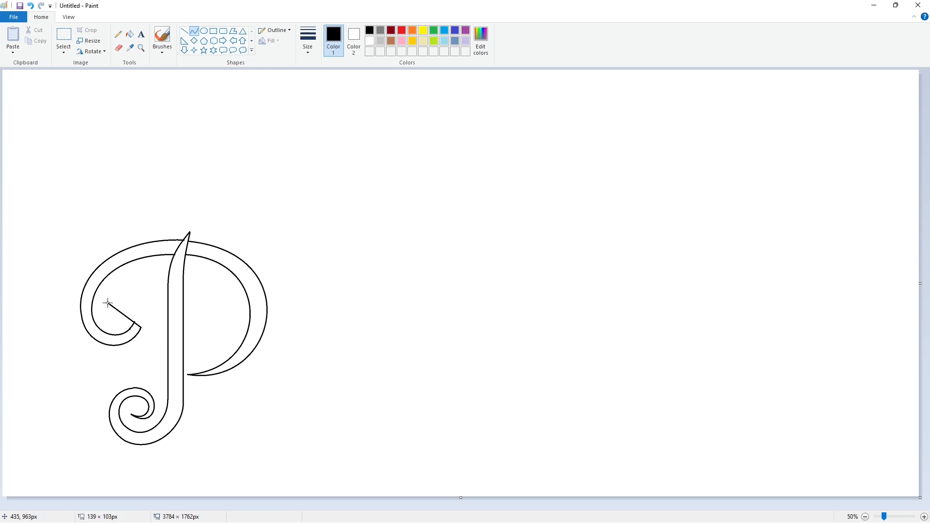
# Close the left curl with two curves that wind inward and meet at a pointed tip
pyautogui.moveTo(108, 304); pyautogui.dragTo(103, 304)
pyautogui.moveTo(140, 311); pyautogui.dragTo(153, 301)
pyautogui.moveTo(128, 281); pyautogui.dragTo(119, 273)
pyautogui.click(212, 316)
pyautogui.moveTo(125, 310); pyautogui.dragTo(119, 286)
pyautogui.click(227, 315)
# Draw the left half of a small crown inside the P's bowl with a flat base, slanted side and curved point
pyautogui.click(184, 31)
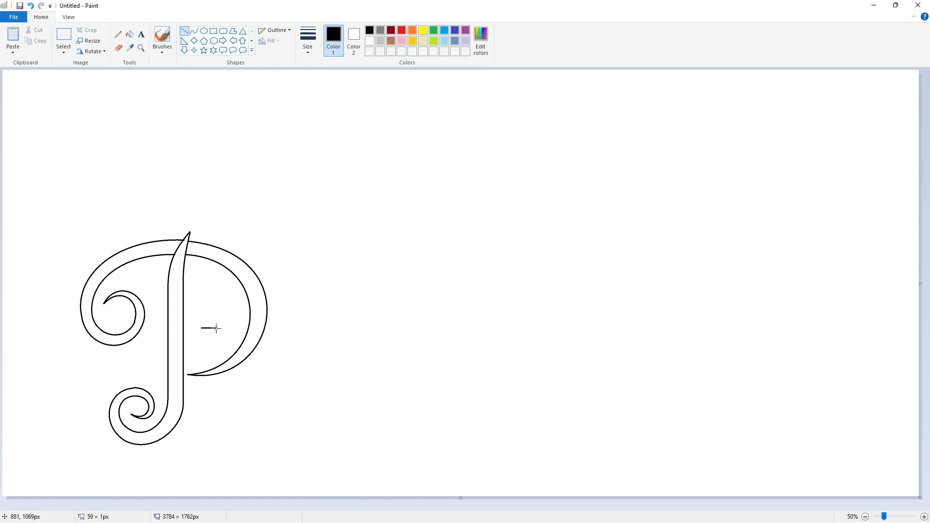
pyautogui.moveTo(216, 328)
pyautogui.mouseDown()
pyautogui.moveTo(227, 328)
pyautogui.moveTo(202, 328)
pyautogui.mouseUp()
pyautogui.click(194, 31)
pyautogui.moveTo(215, 297); pyautogui.dragTo(215, 317)
# Copy the half crown, flip the pasted copy horizontally and join it to the original to complete the crown
pyautogui.click(63, 36)
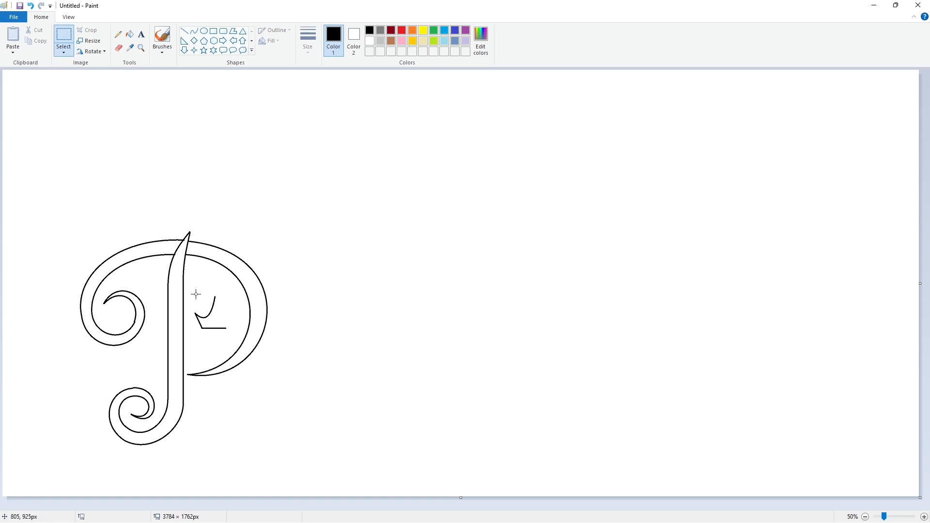
pyautogui.moveTo(189, 284); pyautogui.dragTo(232, 344)
pyautogui.hotkey('ctrl', 'c')
pyautogui.click(13, 36)
pyautogui.click(91, 51)
pyautogui.click(109, 105)
pyautogui.moveTo(23, 100); pyautogui.dragTo(219, 310)
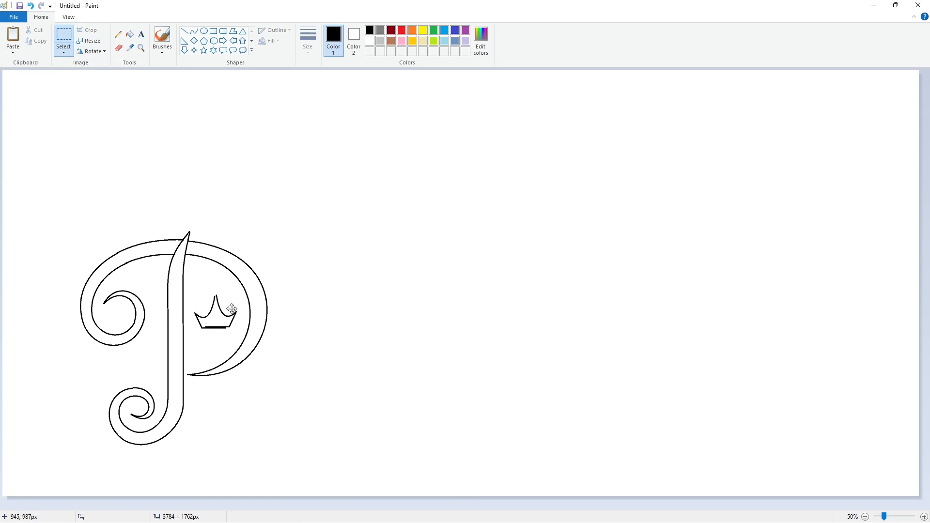
pyautogui.click(451, 257)
# Fill the P's stem, crown, bowl and left arm with black
pyautogui.click(130, 35)
pyautogui.click(176, 310)
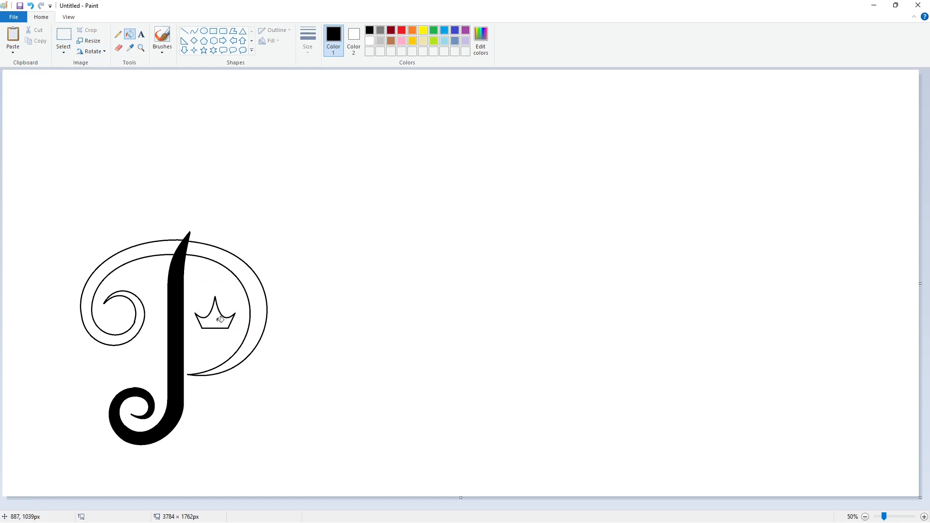
pyautogui.click(220, 320)
pyautogui.click(249, 278)
pyautogui.click(145, 250)
# Trim the top edge of the lower curl with a white line and smooth the left curl's inner edge with a black line
pyautogui.click(924, 517)
pyautogui.scroll(-6, 504, 396)
pyautogui.click(184, 31)
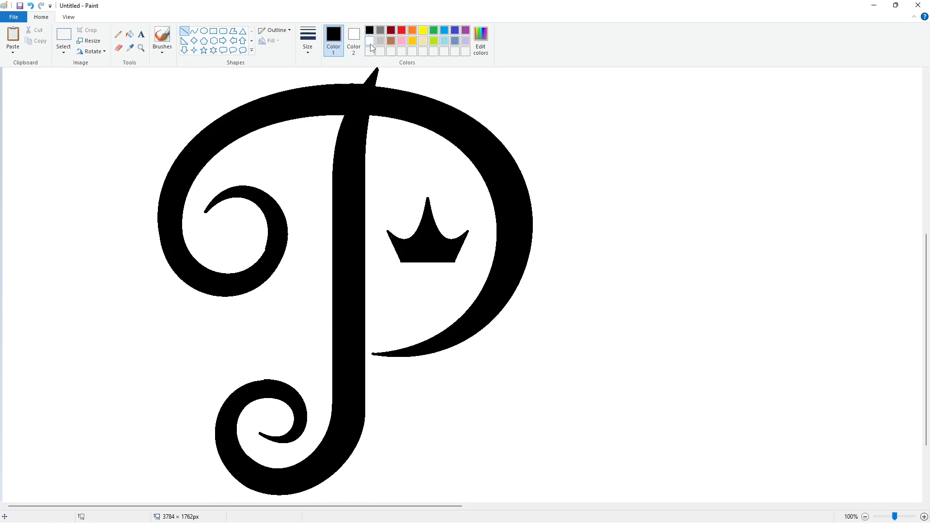
pyautogui.click(370, 41)
pyautogui.moveTo(256, 377); pyautogui.dragTo(282, 377)
pyautogui.click(520, 365)
pyautogui.click(369, 30)
pyautogui.moveTo(266, 250); pyautogui.dragTo(257, 263)
pyautogui.scroll(3, 615, 318)
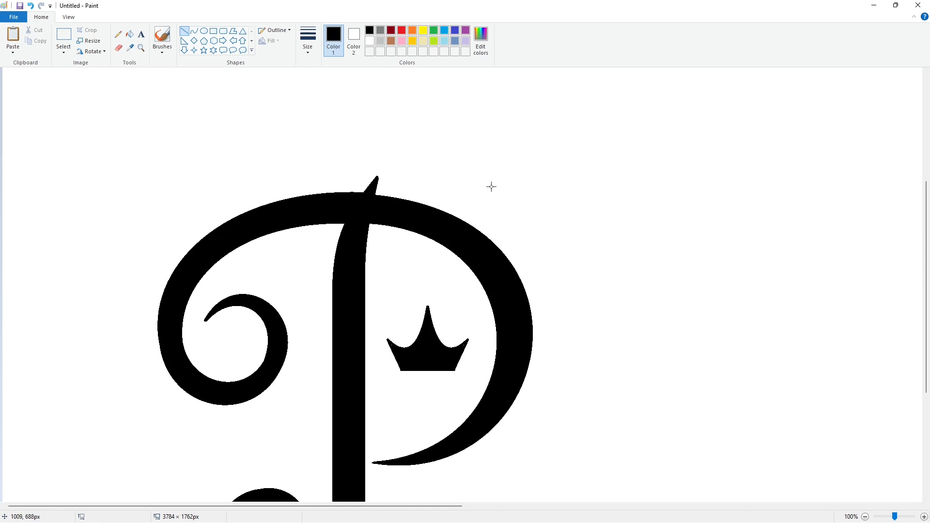
# Smooth the P's top edge just left of the stem's tip with a short white line
pyautogui.click(370, 41)
pyautogui.moveTo(367, 184); pyautogui.dragTo(347, 188)
pyautogui.click(608, 358)
pyautogui.scroll(-3, 611, 363)
pyautogui.scroll(3, 608, 359)
pyautogui.click(560, 351)
# Draw a horizontal purple guide line about 2837 px long from below the P's bowl toward the canvas's right side, nudged slightly down
pyautogui.scroll(-3, 690, 427)
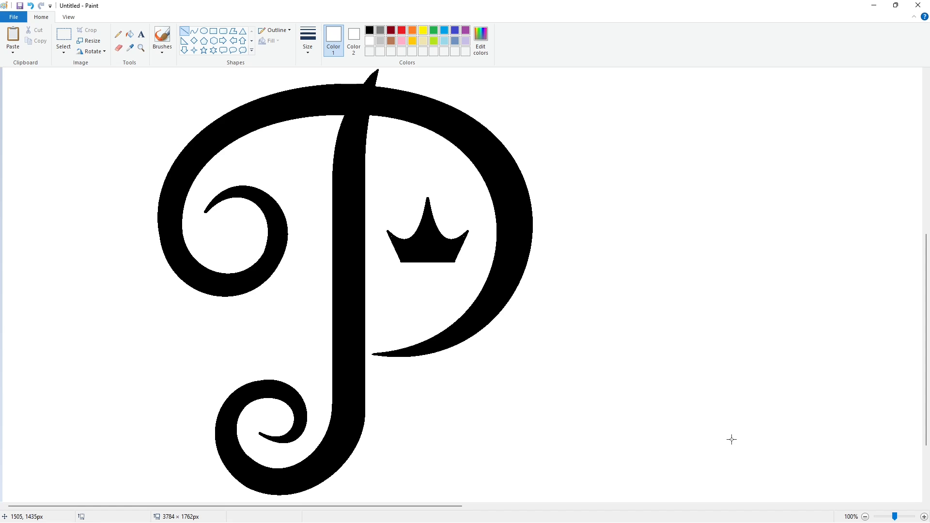
pyautogui.scroll(-1, 763, 450)
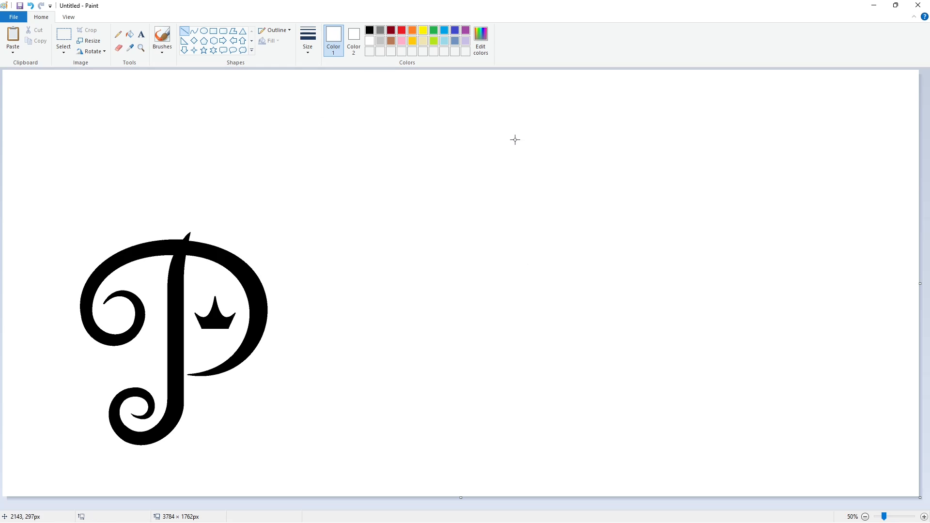
pyautogui.click(466, 30)
pyautogui.moveTo(208, 387); pyautogui.dragTo(884, 385)
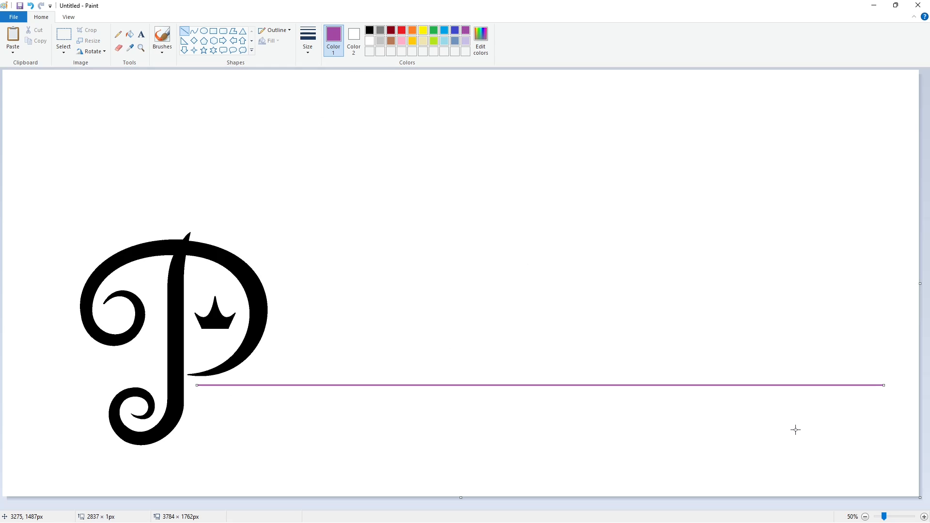
pyautogui.press('Down')
pyautogui.press('Down')
pyautogui.press('Down')
pyautogui.press('Down')
pyautogui.click(795, 430)
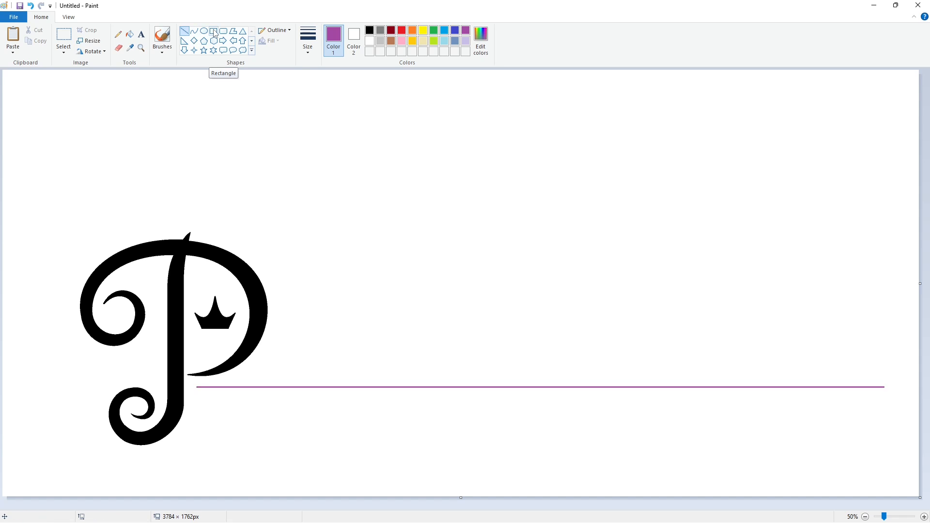
# Draw a tall narrow black rectangle beside the P as the R's stem and a half serif at its lower left
pyautogui.click(214, 31)
pyautogui.click(369, 30)
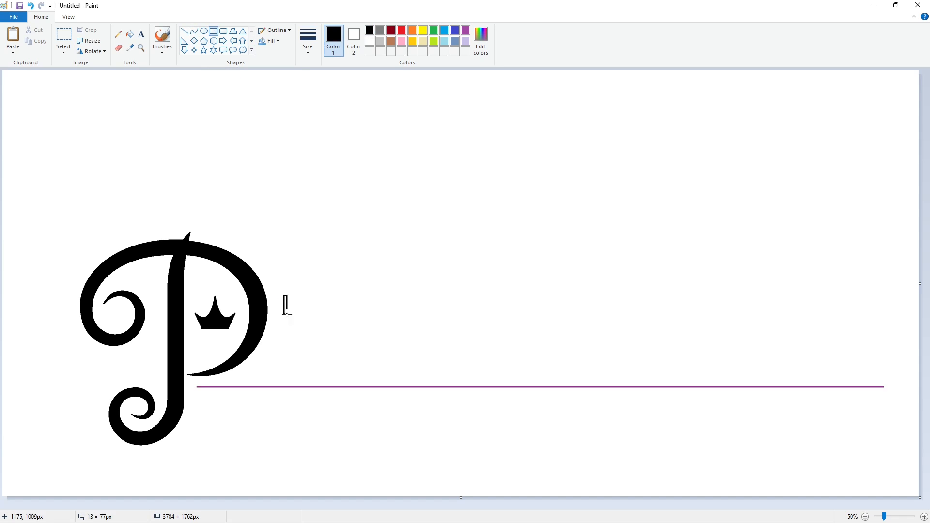
pyautogui.moveTo(286, 315); pyautogui.dragTo(296, 377)
pyautogui.click(184, 31)
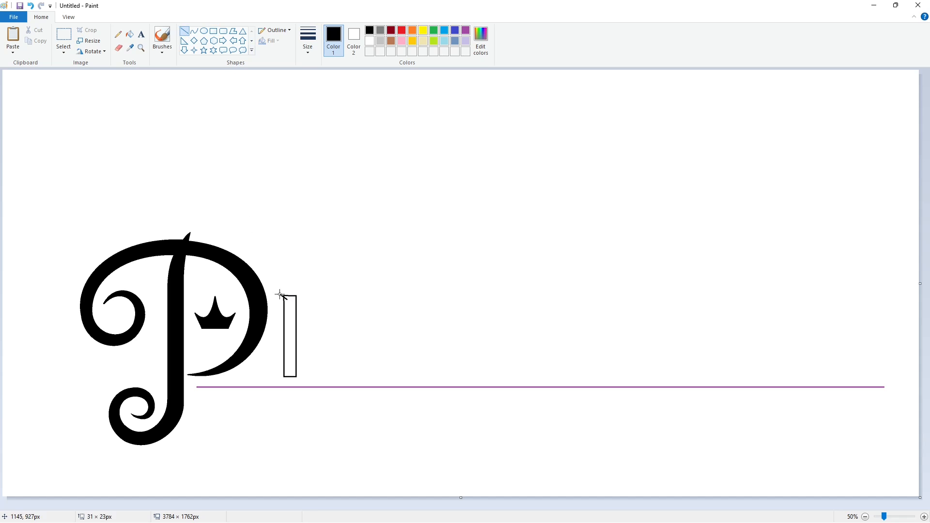
pyautogui.moveTo(287, 370); pyautogui.dragTo(277, 378)
# Copy the stem's base with its half serif, flip the pasted copy horizontally and place it just right of the original
pyautogui.click(63, 38)
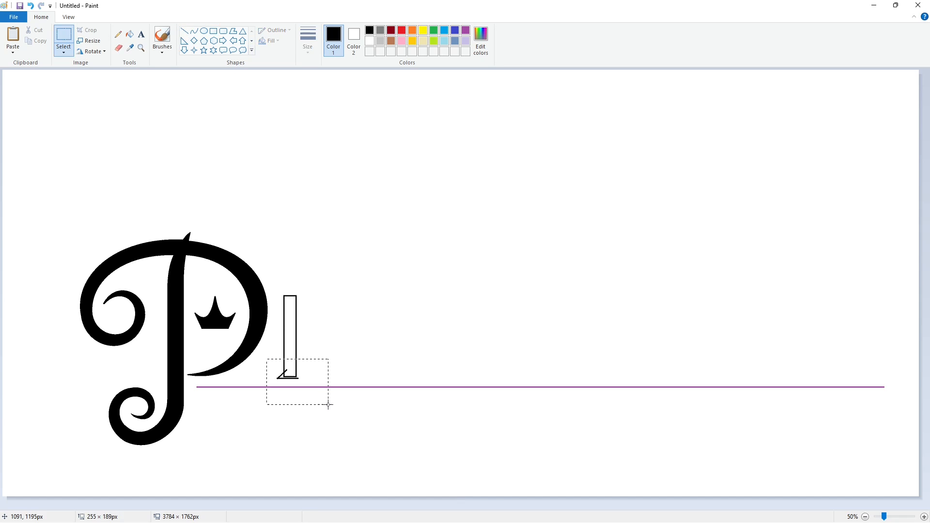
pyautogui.moveTo(328, 405); pyautogui.dragTo(328, 404)
pyautogui.hotkey('ctrl', 'c')
pyautogui.hotkey('ctrl', 'v')
pyautogui.click(92, 51)
pyautogui.click(99, 108)
pyautogui.moveTo(34, 92); pyautogui.dragTo(301, 384)
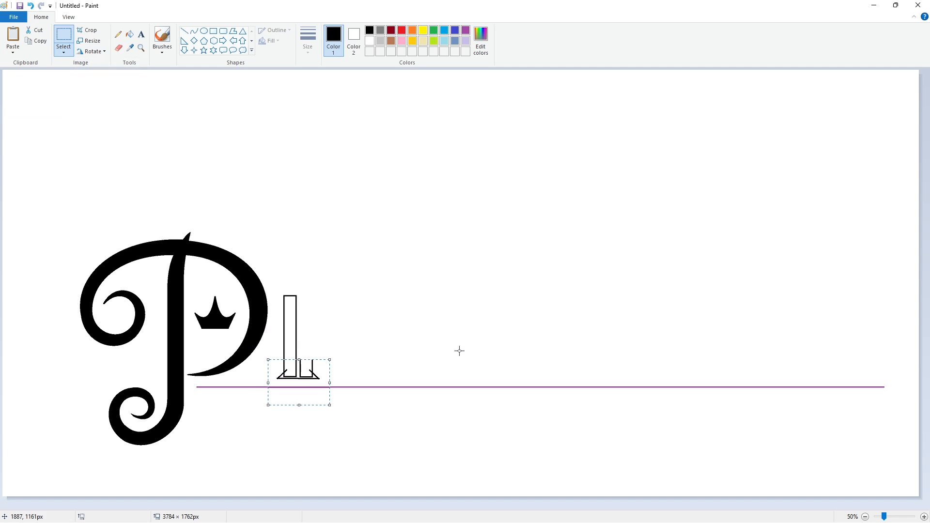
# Nudge the mirrored half serif left until it lines up with the R's stem base
pyautogui.press('Left')
pyautogui.press('Left')
pyautogui.press('Left')
pyautogui.press('Left')
pyautogui.press('Left')
pyautogui.press('Left')
pyautogui.press('Left')
pyautogui.press('Left')
pyautogui.press('Left')
pyautogui.press('Left')
pyautogui.press('Left')
pyautogui.press('Left')
pyautogui.press('Left')
pyautogui.press('Left')
pyautogui.press('Left')
pyautogui.press('Left')
pyautogui.press('Left')
pyautogui.press('Left')
pyautogui.press('Left')
pyautogui.press('Left')
pyautogui.press('Left')
pyautogui.press('Left')
pyautogui.click(422, 324)
# Trim the underside of the R's bottom serif with a horizontal white line about 213 px long
pyautogui.click(924, 517)
pyautogui.moveTo(379, 507); pyautogui.dragTo(442, 507)
pyautogui.click(185, 31)
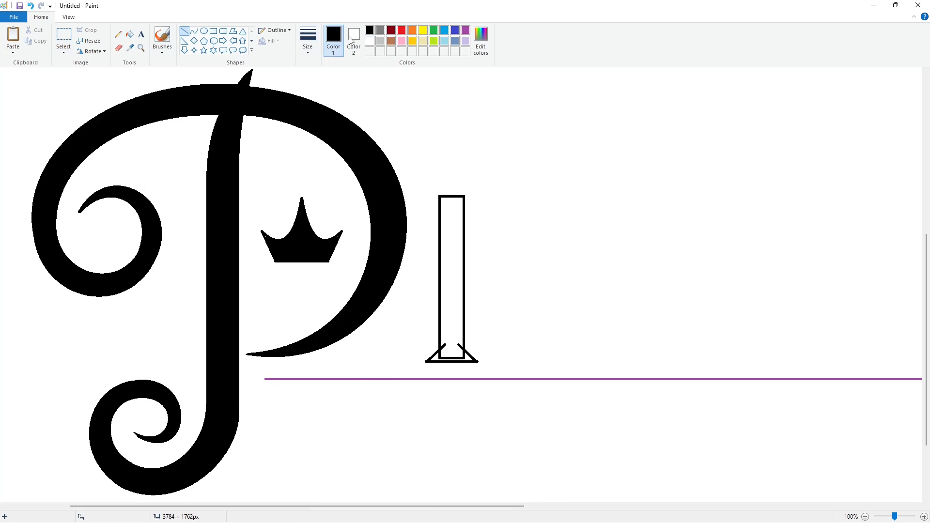
pyautogui.click(369, 41)
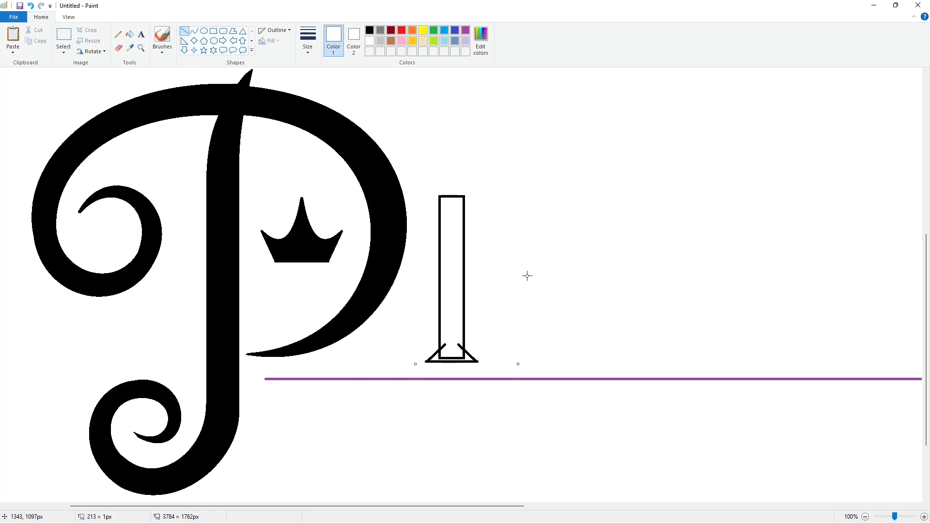
pyautogui.click(601, 339)
# Copy the R's bottom serif, flip the pasted copy vertically and place it on top of the stem
pyautogui.click(64, 35)
pyautogui.moveTo(409, 288); pyautogui.dragTo(538, 372)
pyautogui.hotkey('ctrl', 'c')
pyautogui.click(866, 517)
pyautogui.hotkey('ctrl', 'v')
pyautogui.click(91, 51)
pyautogui.click(92, 96)
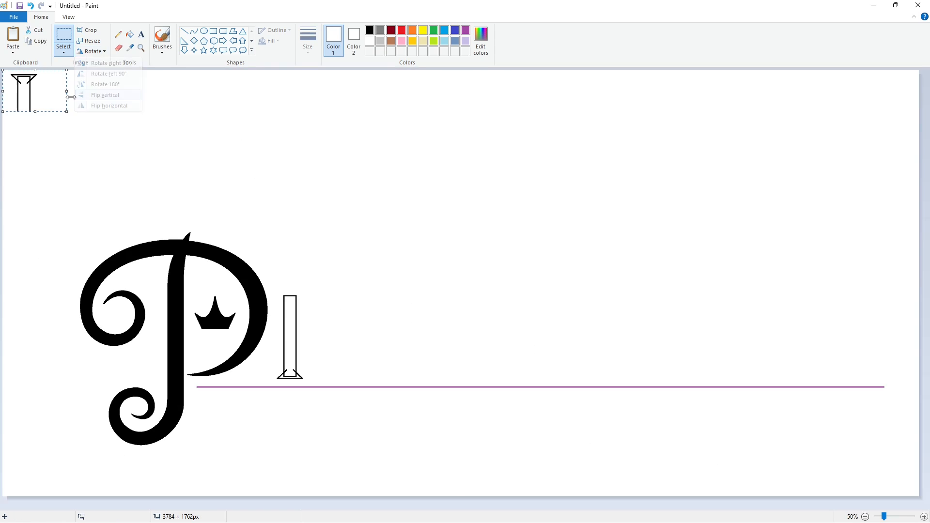
pyautogui.moveTo(35, 98); pyautogui.dragTo(301, 317)
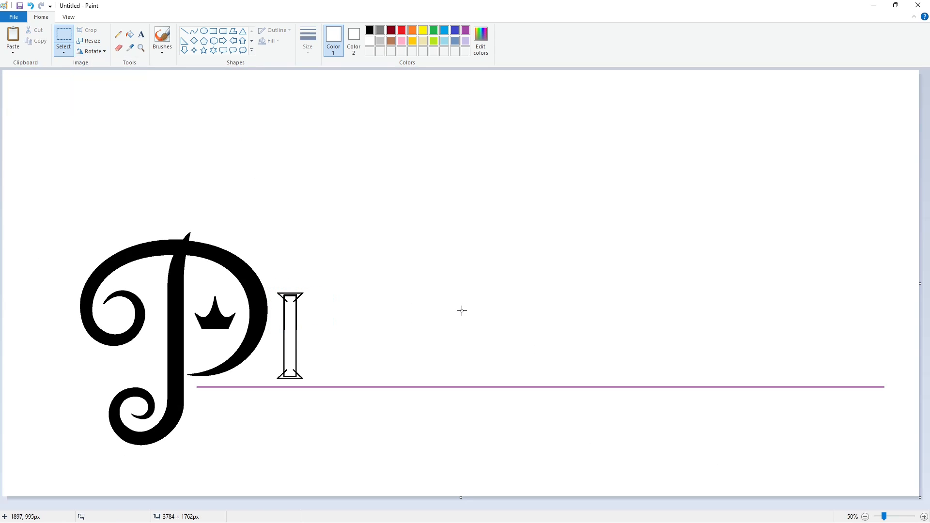
# Extend the top edge of the R's upper serif to the right with a black line and choose the Curve tool
pyautogui.click(184, 30)
pyautogui.click(369, 30)
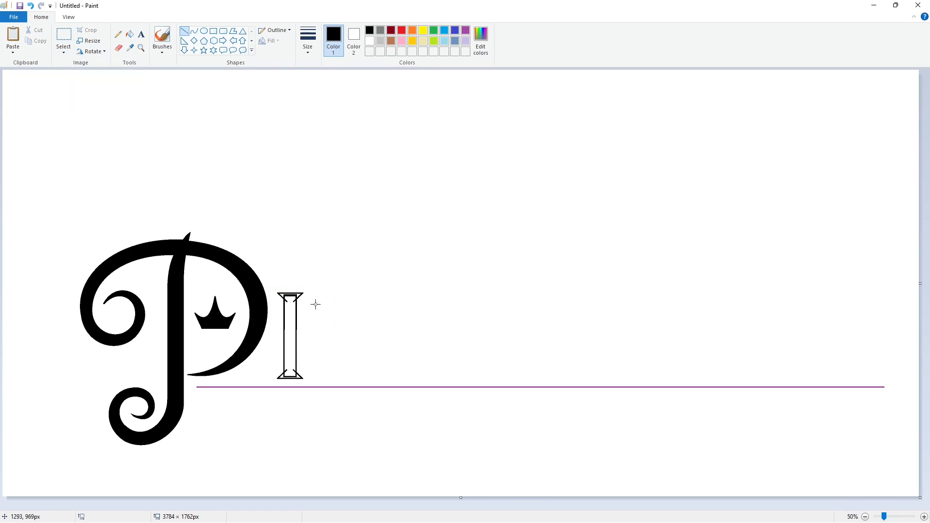
pyautogui.click(402, 276)
pyautogui.click(194, 30)
pyautogui.moveTo(324, 293)
pyautogui.mouseDown()
pyautogui.moveTo(324, 342)
pyautogui.moveTo(361, 306)
pyautogui.moveTo(355, 344)
pyautogui.mouseUp()
pyautogui.hotkey('ctrl', 'z')
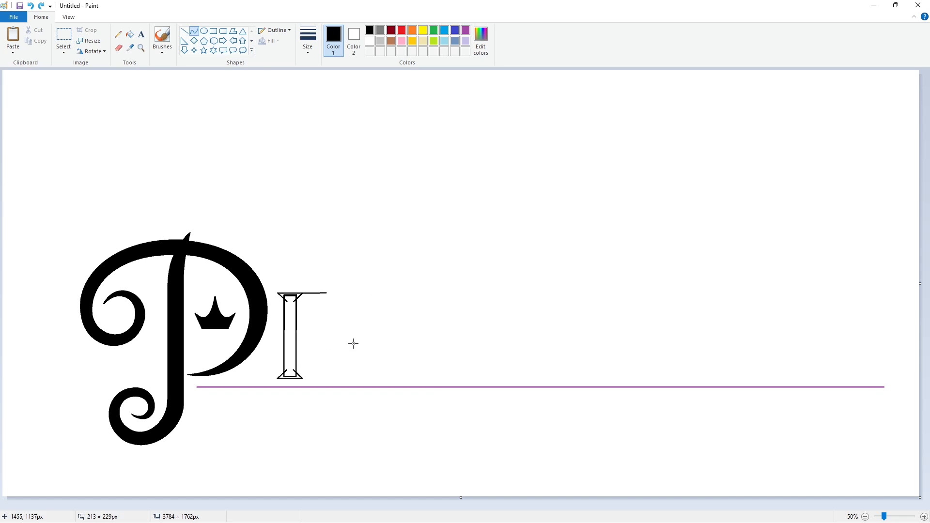
pyautogui.moveTo(327, 292); pyautogui.dragTo(324, 341)
pyautogui.moveTo(326, 308)
pyautogui.mouseDown()
pyautogui.moveTo(359, 326)
pyautogui.moveTo(357, 349)
pyautogui.mouseUp()
pyautogui.hotkey('ctrl', 'z')
# Draw the outer curve of the R's bowl, plus its inner edge as a straight line and a smaller curve
pyautogui.moveTo(327, 292)
pyautogui.mouseDown()
pyautogui.moveTo(324, 342)
pyautogui.moveTo(362, 297)
pyautogui.moveTo(365, 343)
pyautogui.mouseUp()
pyautogui.click(185, 31)
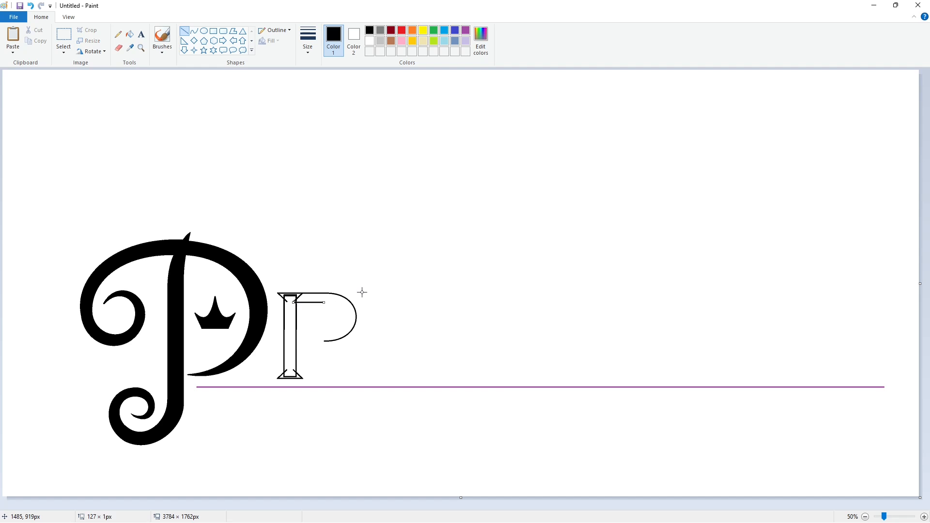
pyautogui.click(194, 31)
pyautogui.moveTo(324, 302)
pyautogui.mouseDown()
pyautogui.moveTo(306, 336)
pyautogui.moveTo(349, 304)
pyautogui.mouseUp()
pyautogui.moveTo(350, 304)
pyautogui.mouseDown()
pyautogui.moveTo(347, 340)
pyautogui.moveTo(457, 377)
pyautogui.mouseUp()
pyautogui.click(420, 336)
# Draw the R's long leg with two curves that sweep below the purple guide line and taper to a shared point
pyautogui.moveTo(374, 363); pyautogui.dragTo(341, 390)
pyautogui.moveTo(380, 394); pyautogui.dragTo(399, 411)
pyautogui.click(512, 427)
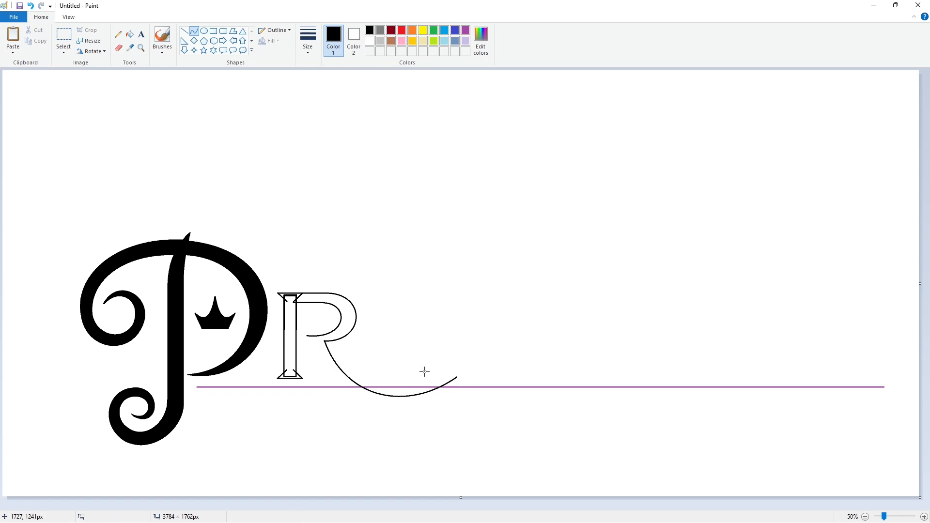
pyautogui.moveTo(457, 378); pyautogui.dragTo(311, 340)
pyautogui.moveTo(372, 370); pyautogui.dragTo(418, 414)
pyautogui.moveTo(373, 393); pyautogui.dragTo(333, 415)
pyautogui.click(658, 417)
# Draw a closing stroke from the inner end of the R's bowl across the junction with the leg
pyautogui.click(924, 517)
pyautogui.moveTo(444, 506); pyautogui.dragTo(536, 489)
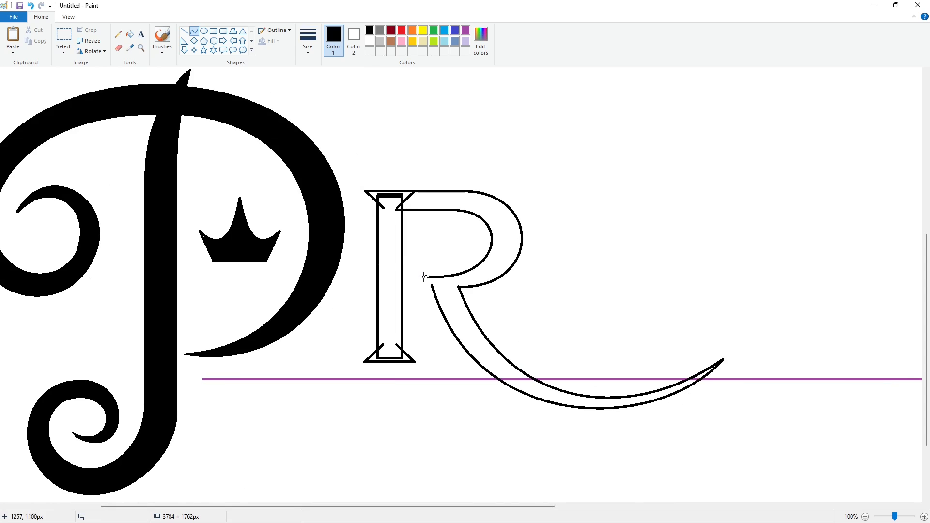
pyautogui.moveTo(436, 287); pyautogui.dragTo(518, 292)
# Fill the R's stem and bowl outlines with solid black
pyautogui.scroll(-2, 409, 220)
pyautogui.scroll(2, 408, 220)
pyautogui.click(130, 33)
pyautogui.click(390, 291)
pyautogui.click(507, 247)
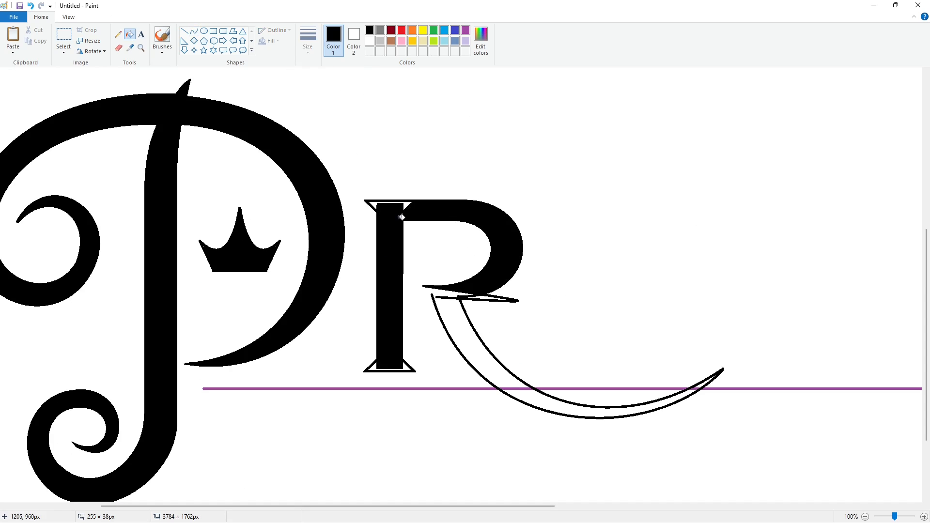
pyautogui.click(403, 216)
pyautogui.click(405, 367)
pyautogui.hotkey('ctrl', 'z')
pyautogui.hotkey('ctrl', 'z')
# Erase the stray part of the closing stroke beside the R's leg with a white line and a white fill
pyautogui.click(184, 31)
pyautogui.click(370, 41)
pyautogui.moveTo(461, 297); pyautogui.dragTo(504, 289)
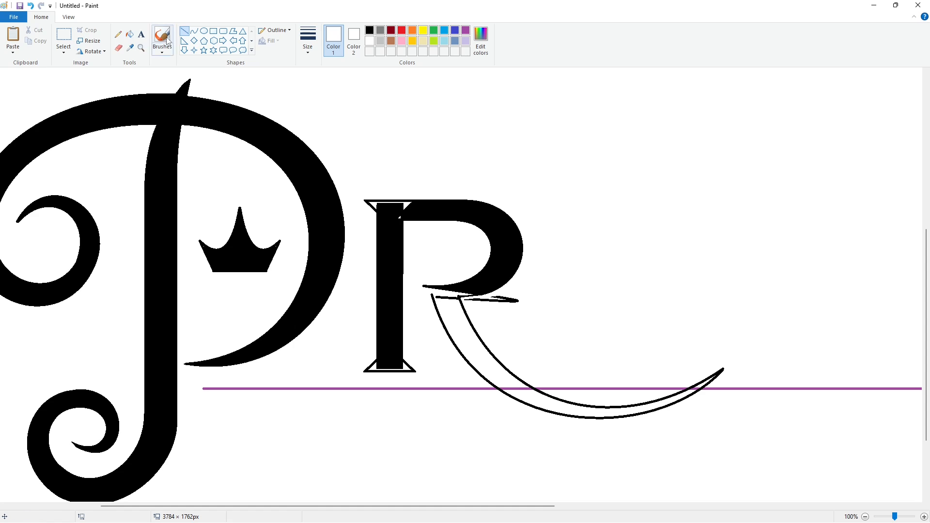
pyautogui.click(130, 35)
pyautogui.click(512, 300)
# Join the bowl's inner end to the R's leg with a black line and fill the junction, leg and serifs with black
pyautogui.click(184, 31)
pyautogui.click(370, 30)
pyautogui.click(130, 34)
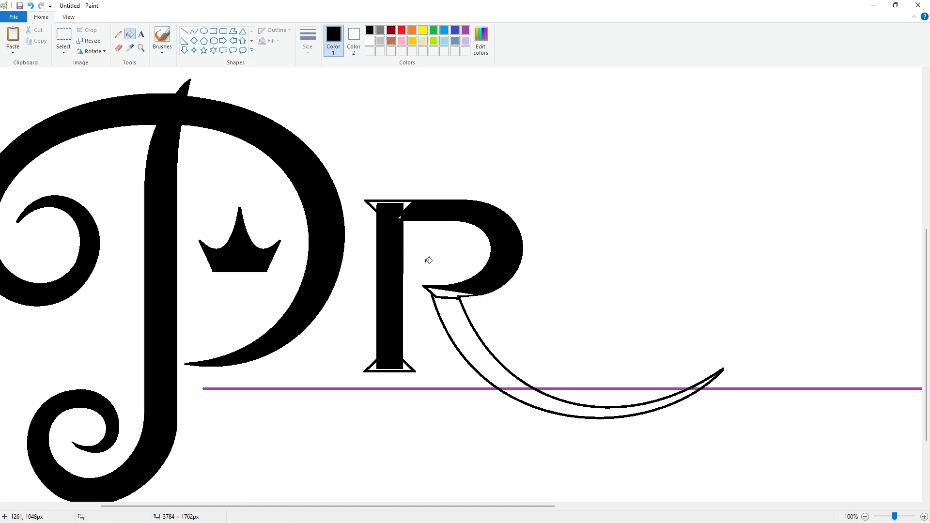
pyautogui.click(452, 307)
pyautogui.click(439, 292)
pyautogui.click(552, 395)
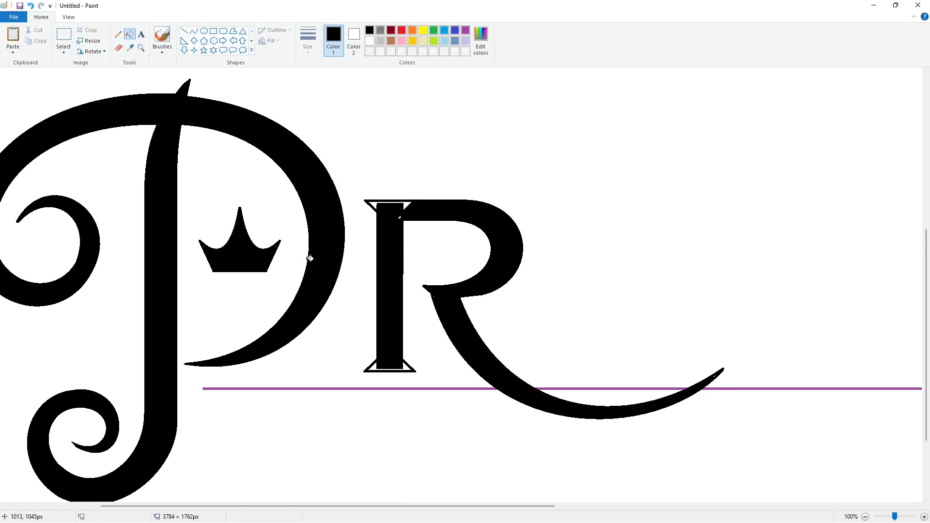
pyautogui.click(410, 365)
pyautogui.click(400, 217)
# Trim the upper edge of the inner end of the R's bowl with a short horizontal white line
pyautogui.click(184, 30)
pyautogui.click(370, 40)
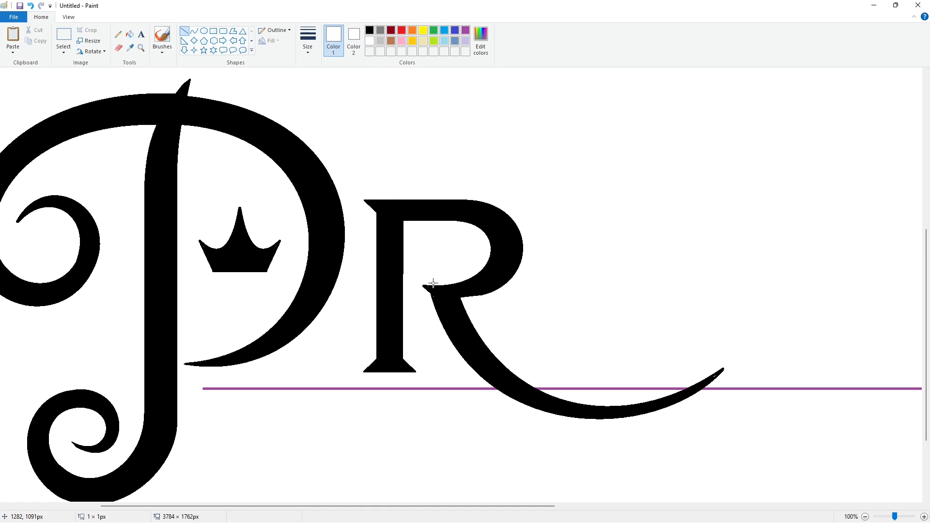
pyautogui.moveTo(436, 283); pyautogui.dragTo(413, 283)
pyautogui.click(542, 274)
pyautogui.scroll(-1, 425, 269)
# Straighten the inner edge of the R's stem with a vertical black line from the bowl down to the lower serif
pyautogui.click(369, 30)
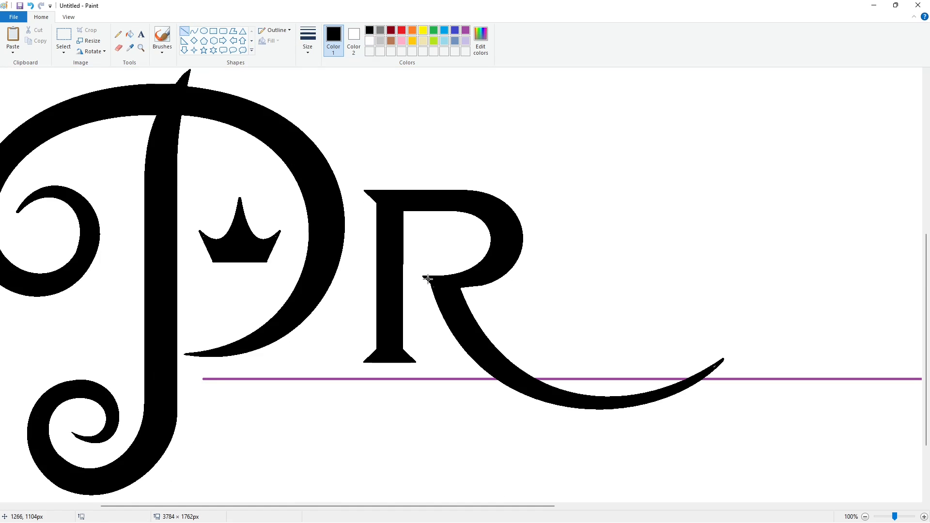
pyautogui.click(369, 41)
pyautogui.click(369, 30)
pyautogui.moveTo(403, 206); pyautogui.dragTo(403, 352)
pyautogui.scroll(-1, 680, 441)
# Copy the lower half of the R's stem and place the copy beside the R, just above the guide line
pyautogui.click(64, 38)
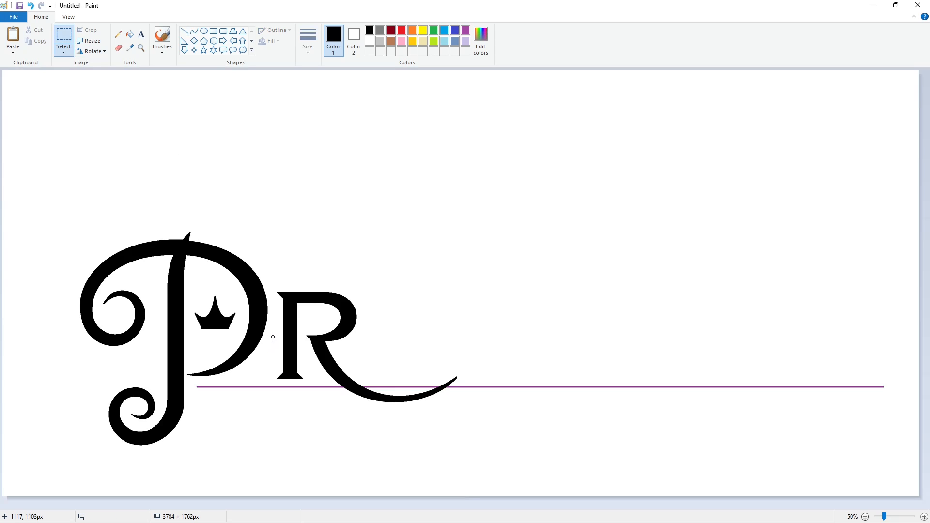
pyautogui.moveTo(273, 338); pyautogui.dragTo(306, 383)
pyautogui.hotkey('ctrl', 'c')
pyautogui.hotkey('ctrl', 'v')
pyautogui.moveTo(19, 92); pyautogui.dragTo(375, 358)
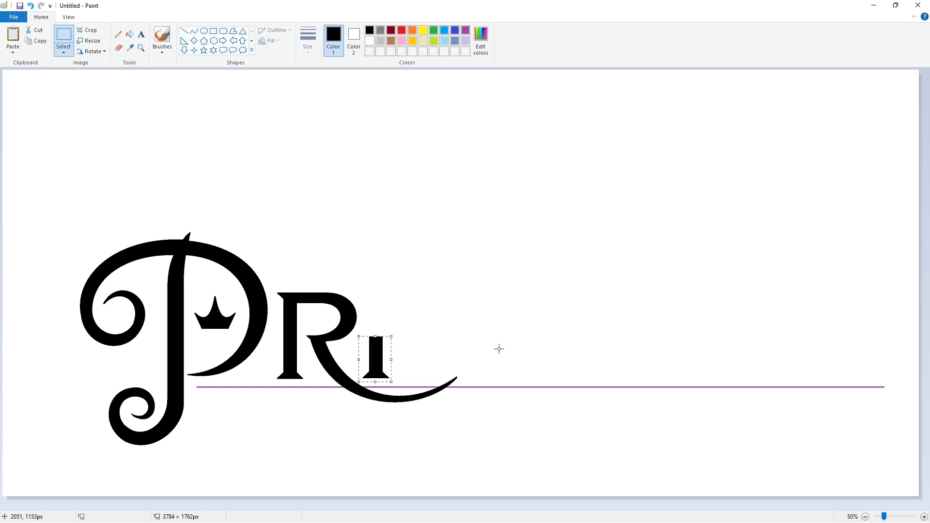
pyautogui.click(499, 348)
# Paste a second copy of the half stem, flip it vertically and align it above the first to form an I
pyautogui.hotkey('ctrl', 'v')
pyautogui.moveTo(21, 94); pyautogui.dragTo(378, 316)
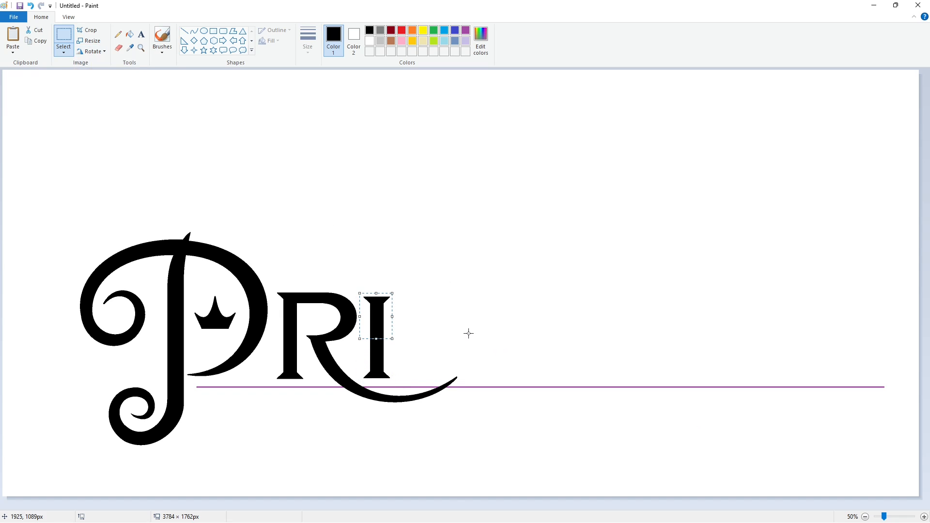
pyautogui.press('Up')
pyautogui.press('Up')
pyautogui.press('Up')
pyautogui.press('Up')
pyautogui.press('Up')
pyautogui.press('Up')
pyautogui.press('Up')
pyautogui.press('Up')
pyautogui.press('Up')
pyautogui.press('Up')
pyautogui.press('Up')
pyautogui.press('Up')
pyautogui.press('Up')
pyautogui.press('Up')
pyautogui.press('Up')
pyautogui.press('Up')
pyautogui.press('Up')
pyautogui.press('Up')
pyautogui.click(746, 449)
# Close the gap in the middle of the I's stem with black lines and fill it with black
pyautogui.click(925, 517)
pyautogui.moveTo(671, 506)
pyautogui.mouseDown()
pyautogui.moveTo(416, 513)
pyautogui.moveTo(536, 506)
pyautogui.mouseUp()
pyautogui.click(184, 31)
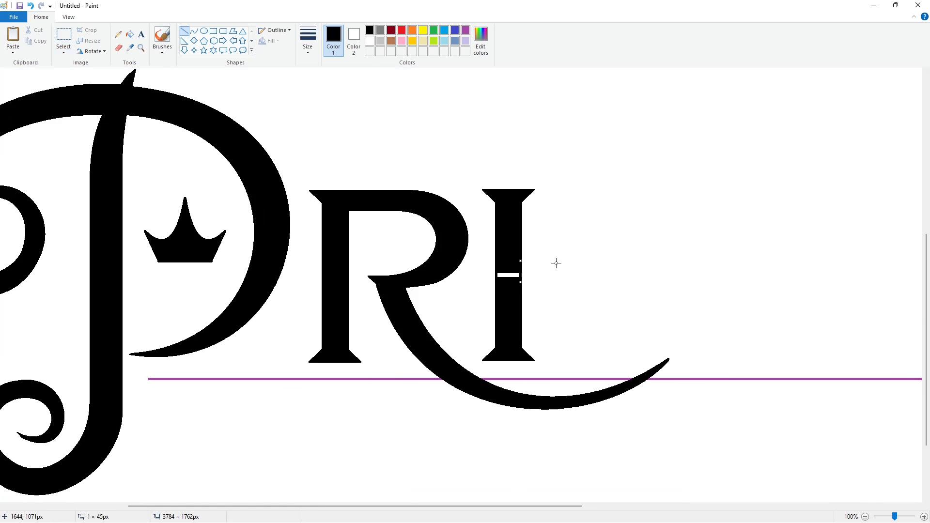
pyautogui.click(130, 33)
pyautogui.click(866, 517)
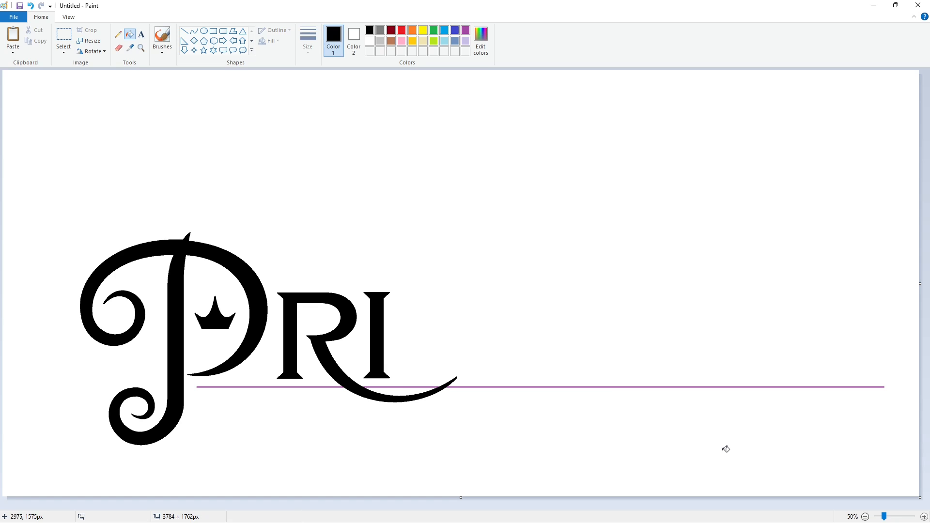
# Copy the whole I and place the duplicate immediately to its right at the same height
pyautogui.click(64, 37)
pyautogui.moveTo(394, 284); pyautogui.dragTo(398, 309)
pyautogui.moveTo(360, 380); pyautogui.dragTo(360, 381)
pyautogui.hotkey('ctrl', 'c')
pyautogui.hotkey('ctrl', 'v')
pyautogui.moveTo(32, 134); pyautogui.dragTo(411, 337)
# Nudge the duplicate I horizontally until it stands slightly apart from the first I
pyautogui.press('Right')
pyautogui.press('Right')
pyautogui.press('Right')
pyautogui.press('Right')
pyautogui.press('Right')
pyautogui.press('Right')
pyautogui.press('Right')
pyautogui.press('Right')
pyautogui.press('Right')
pyautogui.press('Right')
pyautogui.press('Right')
pyautogui.press('Right')
pyautogui.press('Right')
pyautogui.press('Right')
pyautogui.press('Right')
pyautogui.press('Right')
pyautogui.press('Right')
pyautogui.press('Right')
pyautogui.press('Right')
pyautogui.press('Right')
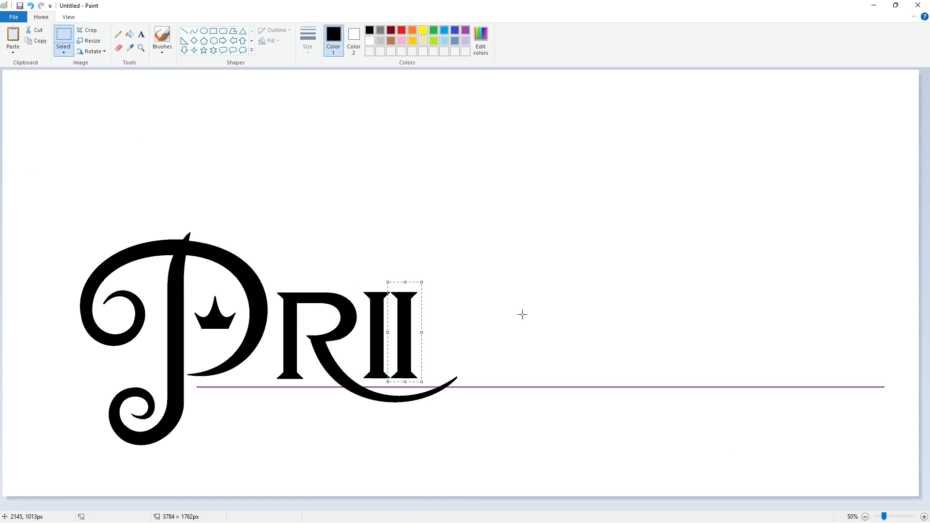
pyautogui.press('Right')
pyautogui.press('Right')
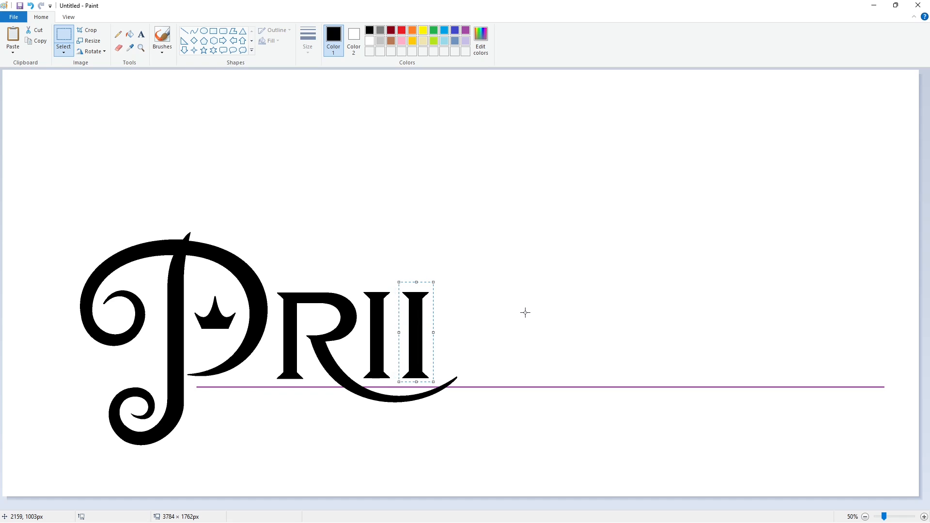
pyautogui.press('Right')
pyautogui.press('Right')
pyautogui.press('Right')
pyautogui.press('Right')
pyautogui.press('Right')
pyautogui.press('Right')
pyautogui.press('Right')
pyautogui.press('Right')
pyautogui.press('Right')
pyautogui.press('Right')
pyautogui.press('Right')
pyautogui.press('Right')
pyautogui.press('Right')
pyautogui.press('Right')
pyautogui.press('Right')
pyautogui.press('Right')
pyautogui.press('Right')
pyautogui.press('Right')
pyautogui.press('Right')
pyautogui.press('Right')
pyautogui.press('Left')
pyautogui.press('Left')
pyautogui.press('Left')
pyautogui.press('Left')
pyautogui.press('Left')
pyautogui.press('Left')
pyautogui.press('Left')
pyautogui.press('Left')
pyautogui.press('Left')
pyautogui.press('Left')
pyautogui.press('Left')
pyautogui.press('Left')
pyautogui.press('Left')
pyautogui.press('Left')
pyautogui.press('Left')
pyautogui.press('Left')
pyautogui.press('Left')
pyautogui.press('Left')
pyautogui.press('Left')
pyautogui.press('Left')
pyautogui.press('Right')
pyautogui.press('Right')
pyautogui.press('Right')
pyautogui.press('Right')
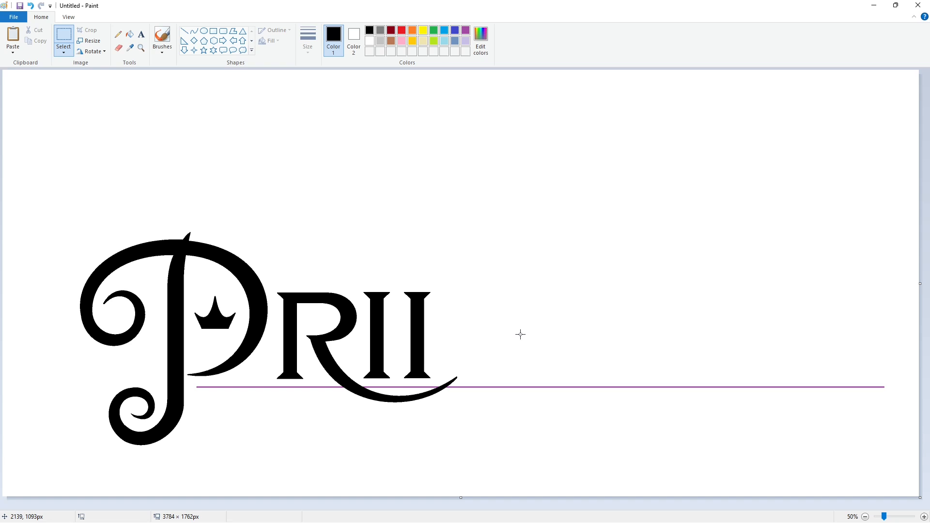
# Draw two parallel black diagonals sloping down to the right across the duplicate I as the N's middle stroke
pyautogui.click(184, 31)
pyautogui.moveTo(425, 307); pyautogui.dragTo(477, 385)
pyautogui.moveTo(463, 349); pyautogui.dragTo(402, 260)
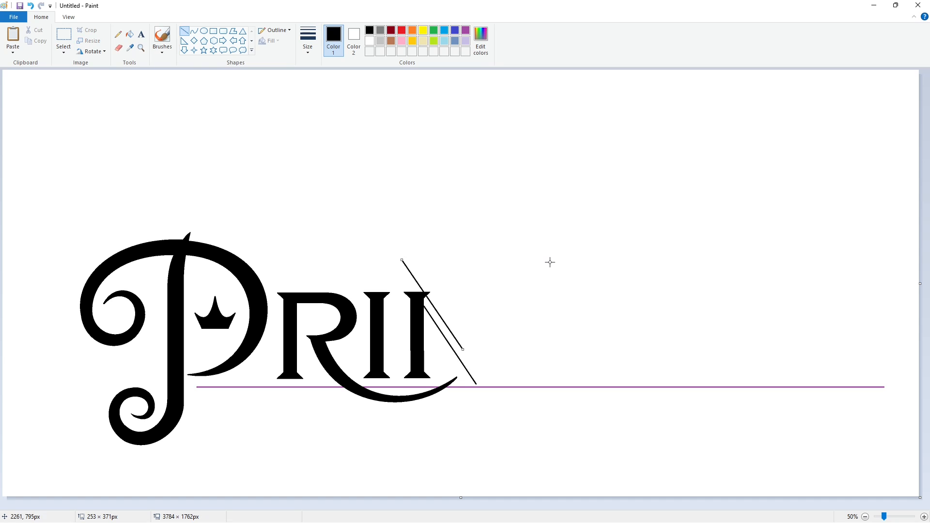
pyautogui.click(130, 34)
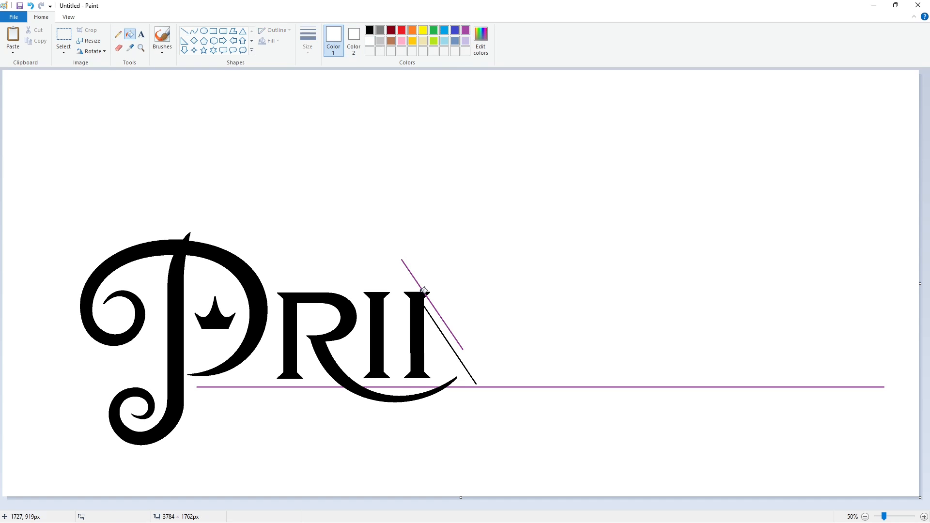
# Draw two vertical black lines up from the diagonals' lower ends as the N's right stem, shifting the inner one slightly left
pyautogui.click(185, 31)
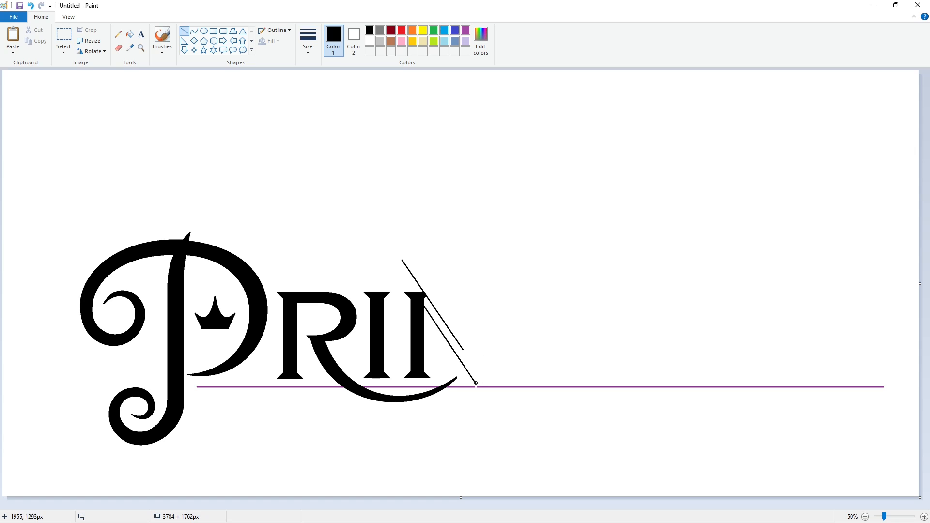
pyautogui.moveTo(477, 383); pyautogui.dragTo(483, 299)
pyautogui.click(538, 312)
pyautogui.moveTo(464, 354); pyautogui.dragTo(465, 303)
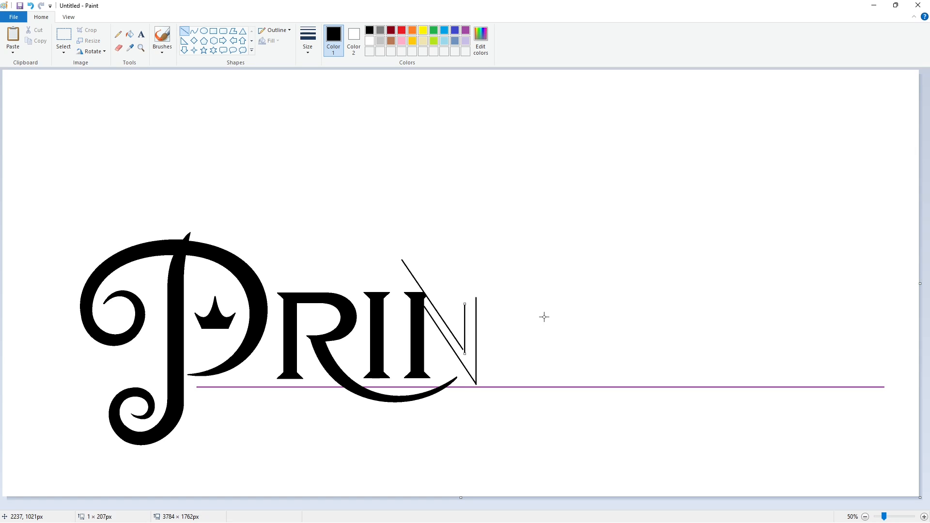
pyautogui.press('Left')
pyautogui.press('Left')
pyautogui.press('Left')
pyautogui.click(543, 318)
pyautogui.click(195, 31)
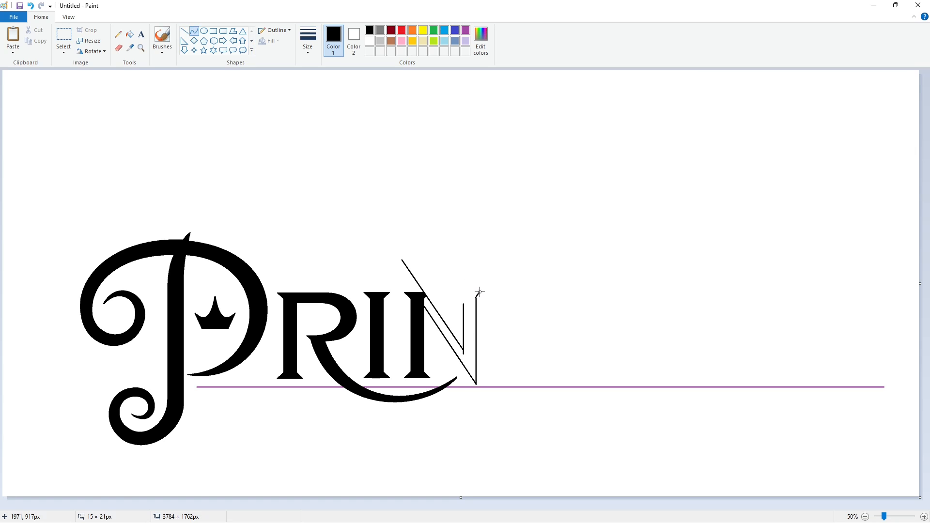
pyautogui.click(539, 291)
pyautogui.hotkey('ctrl', 'z')
# Close the top of the N's right stem with a short slanted line on the outer edge and a curve from the inner edge
pyautogui.click(184, 32)
pyautogui.click(528, 301)
pyautogui.click(194, 31)
pyautogui.moveTo(467, 298); pyautogui.dragTo(464, 294)
pyautogui.click(471, 290)
pyautogui.click(517, 295)
# Fill the outlined diagonal and right stem of the N with black
pyautogui.click(896, 517)
pyautogui.click(129, 35)
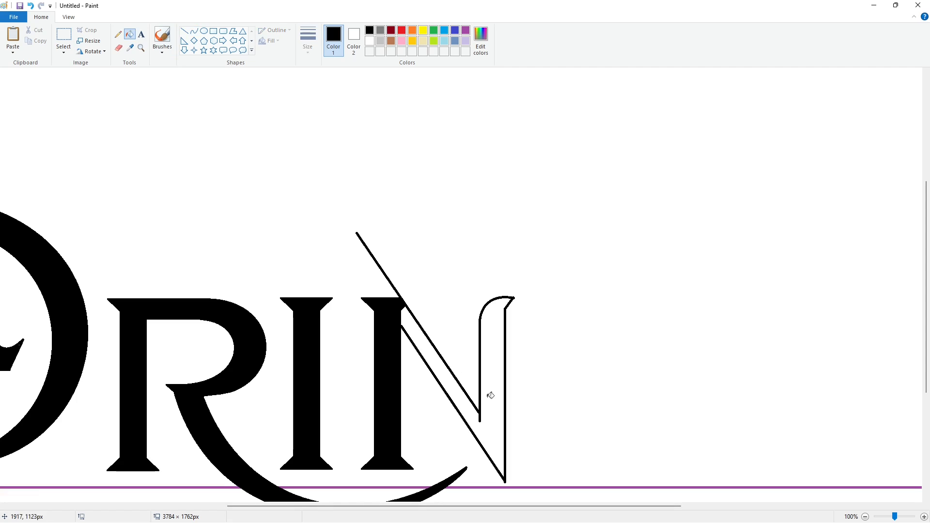
pyautogui.click(490, 394)
# Draw a horizontal white line just above the N's left serif to separate the diagonal's protruding end, nudging it down into place
pyautogui.click(369, 41)
pyautogui.click(184, 31)
pyautogui.moveTo(389, 293); pyautogui.dragTo(420, 294)
pyautogui.press('Down')
pyautogui.press('Down')
pyautogui.press('Down')
pyautogui.press('Down')
pyautogui.press('Down')
pyautogui.click(507, 251)
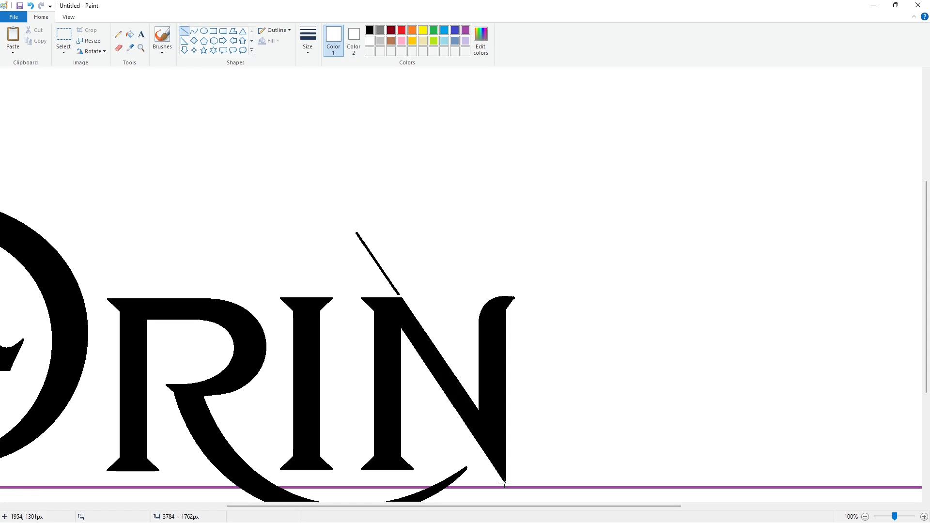
# Trim the N's pointed foot and the serif edge of its right stem with short slanted white lines
pyautogui.moveTo(501, 482); pyautogui.dragTo(512, 489)
pyautogui.click(550, 448)
pyautogui.moveTo(515, 308)
pyautogui.mouseDown()
pyautogui.moveTo(519, 287)
pyautogui.moveTo(523, 297)
pyautogui.moveTo(543, 280)
pyautogui.moveTo(502, 326)
pyautogui.mouseUp()
pyautogui.click(370, 30)
pyautogui.click(370, 41)
pyautogui.click(370, 30)
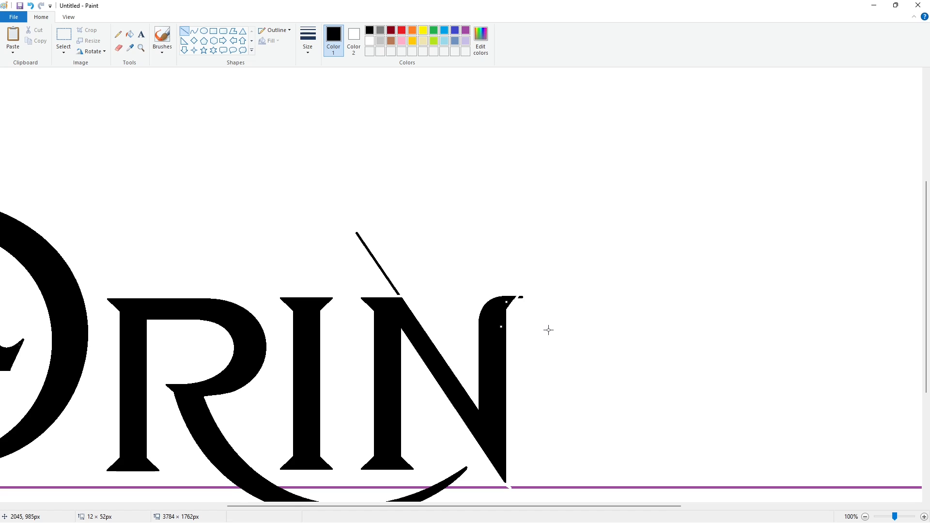
# Remove the leftover diagonal piece above the N and the fragment beside its right serif by filling them with white
pyautogui.click(129, 34)
pyautogui.click(370, 40)
pyautogui.click(383, 270)
pyautogui.click(520, 297)
pyautogui.scroll(-1, 823, 459)
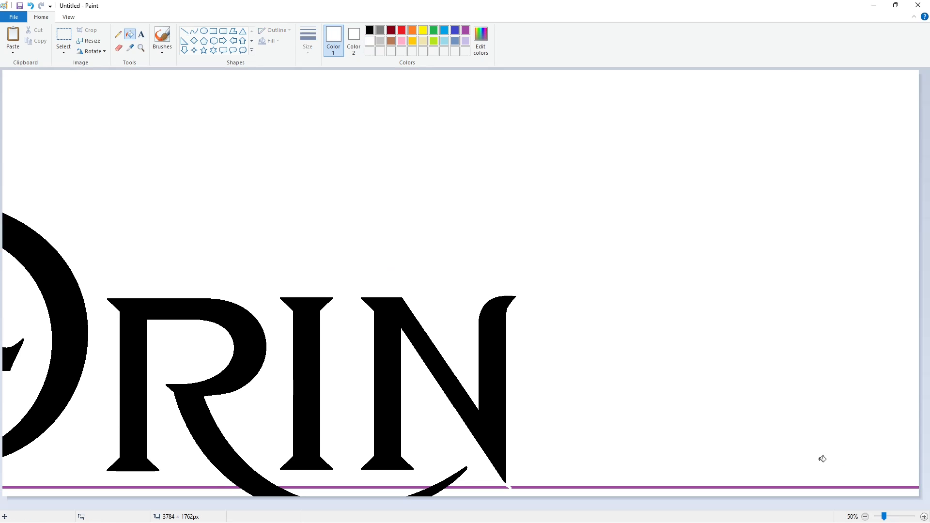
# Draw a tall black ellipse beside the N, widen it slightly, and erase its right side to leave an open C curve
pyautogui.click(204, 31)
pyautogui.click(370, 30)
pyautogui.moveTo(502, 283)
pyautogui.mouseDown()
pyautogui.moveTo(567, 375)
pyautogui.moveTo(550, 374)
pyautogui.mouseUp()
pyautogui.moveTo(556, 334); pyautogui.dragTo(570, 339)
pyautogui.click(612, 338)
pyautogui.click(118, 48)
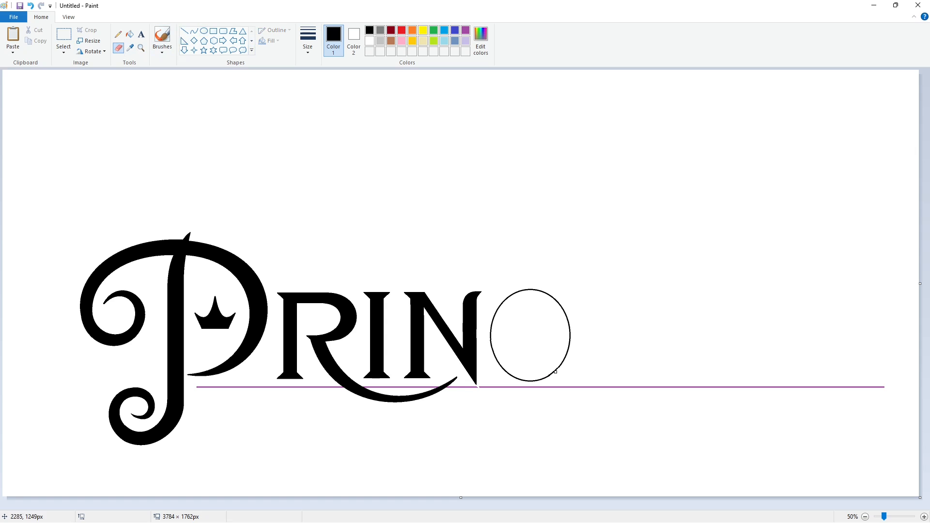
pyautogui.moveTo(565, 307); pyautogui.dragTo(542, 381)
# Draw a smaller black ellipse inside the C curve, shifted right, and stretch it slightly in height and width
pyautogui.click(203, 31)
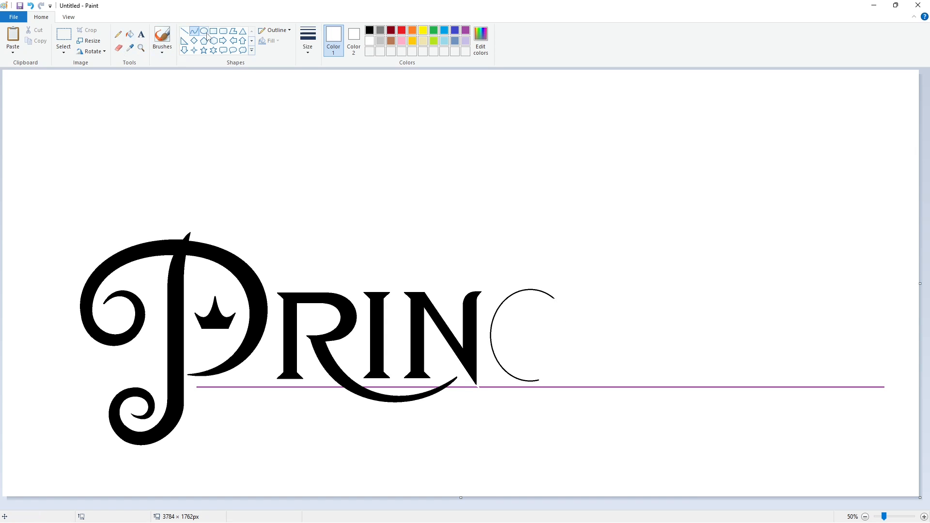
pyautogui.moveTo(506, 304); pyautogui.dragTo(563, 368)
pyautogui.moveTo(536, 305); pyautogui.dragTo(536, 299)
pyautogui.moveTo(536, 367); pyautogui.dragTo(535, 372)
pyautogui.moveTo(563, 336); pyautogui.dragTo(567, 338)
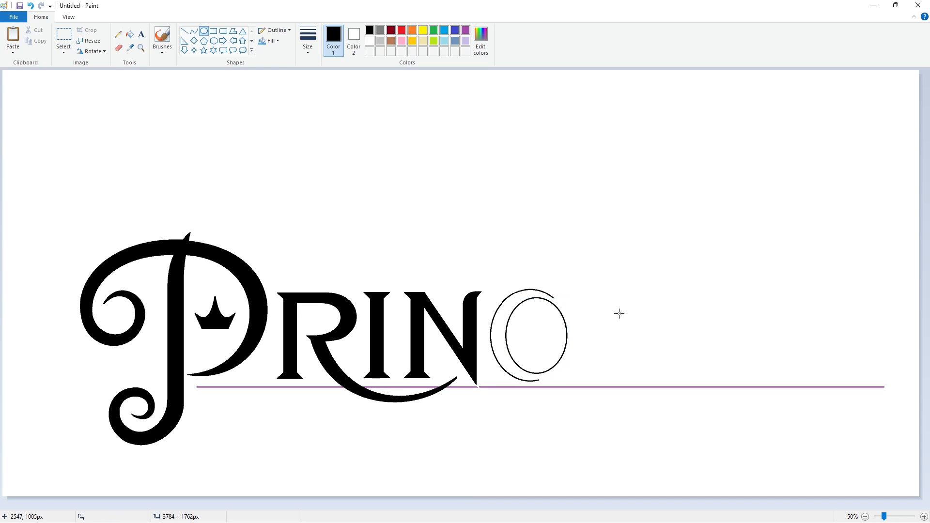
# Close the C's lower end with a black curve up to the inner ellipse, and draw a vertical line for its upper terminal
pyautogui.click(193, 30)
pyautogui.moveTo(541, 377); pyautogui.dragTo(560, 361)
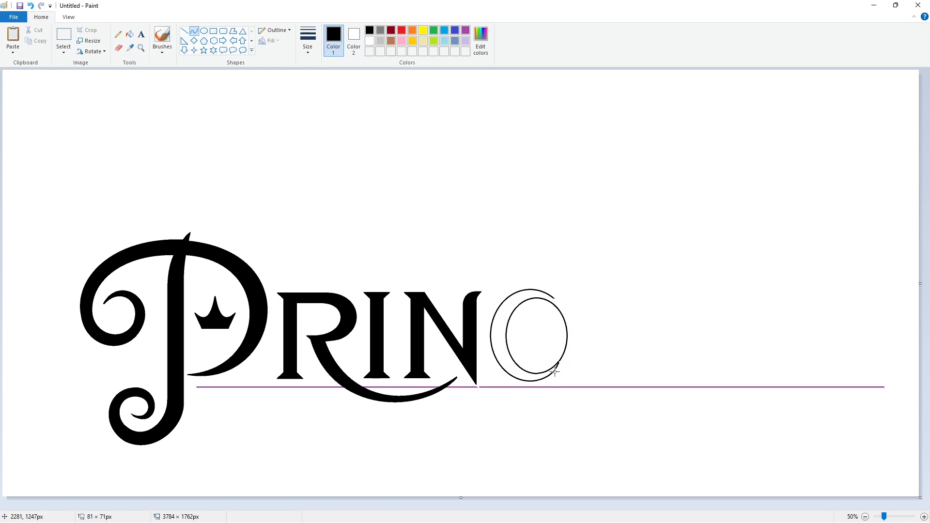
pyautogui.click(184, 31)
pyautogui.scroll(1, 484, 456)
pyautogui.scroll(-1, 390, 480)
pyautogui.moveTo(388, 506); pyautogui.dragTo(732, 506)
pyautogui.scroll(-1, 484, 291)
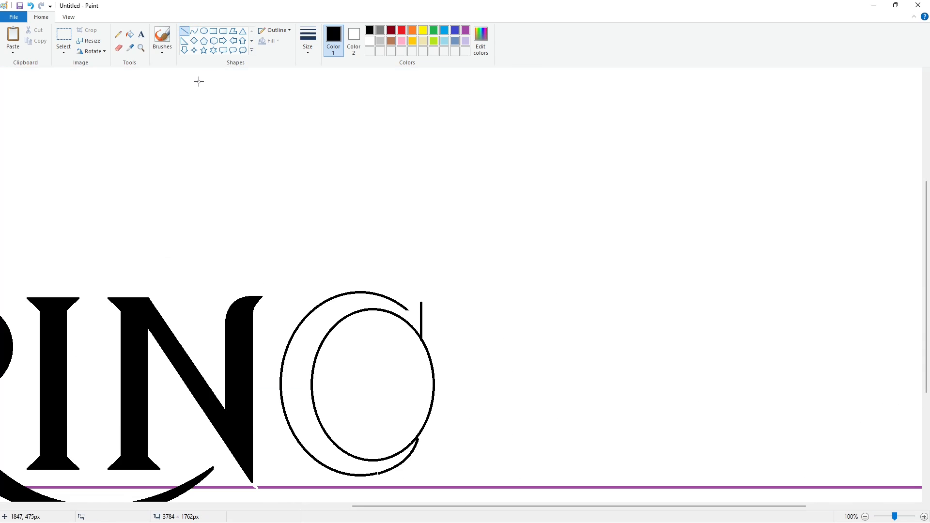
# Connect the C's outer arc to the top of the vertical terminal line with a short dipped black curve
pyautogui.click(194, 30)
pyautogui.moveTo(407, 311); pyautogui.dragTo(421, 302)
pyautogui.click(417, 313)
pyautogui.click(417, 313)
pyautogui.click(417, 314)
pyautogui.click(464, 311)
pyautogui.click(184, 31)
pyautogui.scroll(-2, 321, 234)
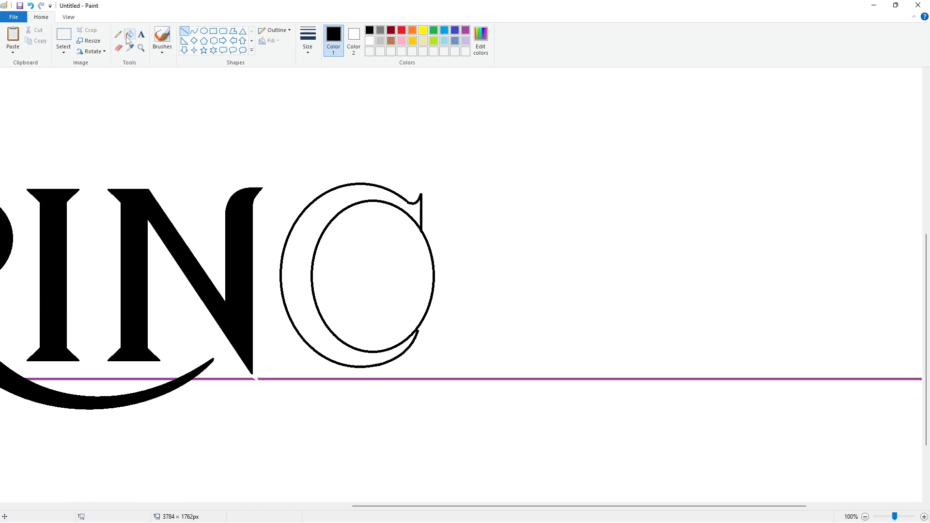
# Fill the C's body with black and cut the thin leftover arc at both ends with short white lines
pyautogui.click(128, 37)
pyautogui.click(299, 247)
pyautogui.click(184, 31)
pyautogui.click(370, 42)
pyautogui.moveTo(423, 235); pyautogui.dragTo(424, 236)
pyautogui.click(490, 221)
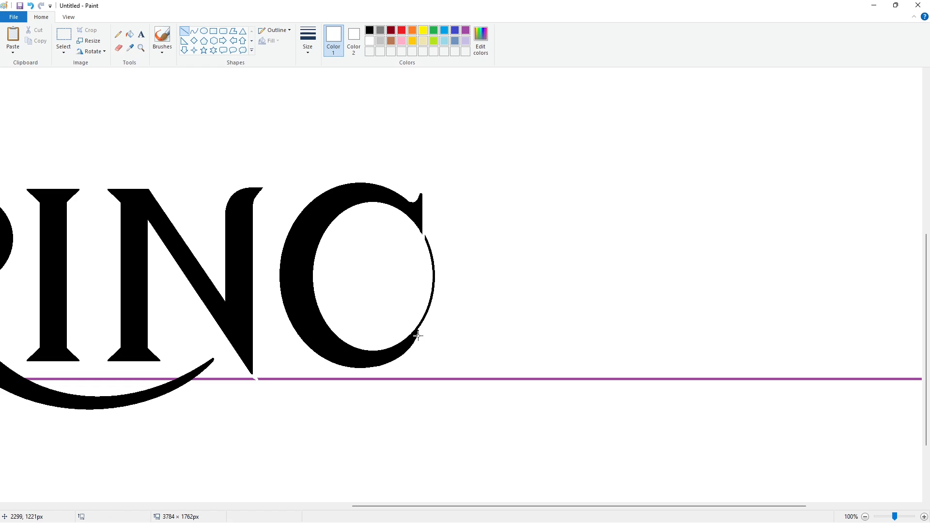
pyautogui.moveTo(422, 320)
pyautogui.mouseDown()
pyautogui.moveTo(416, 344)
pyautogui.moveTo(425, 332)
pyautogui.mouseUp()
pyautogui.click(444, 284)
# Remove the leftover arc with a white fill and trim the C's upper terminal with a slanted white line
pyautogui.click(130, 35)
pyautogui.click(428, 246)
pyautogui.click(184, 32)
pyautogui.moveTo(419, 229); pyautogui.dragTo(431, 248)
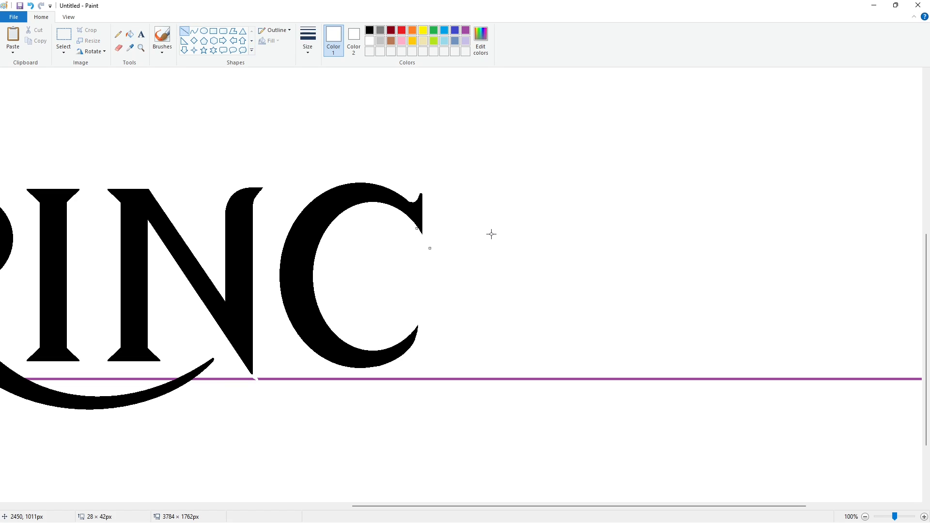
pyautogui.click(491, 235)
pyautogui.scroll(-1, 727, 444)
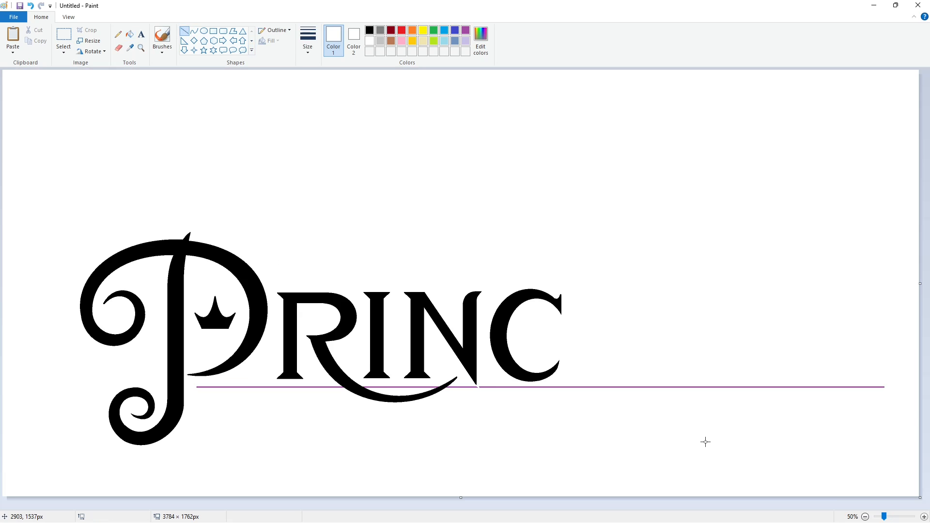
# Paste the copied I and place it to the right of the C, level with the other letters
pyautogui.hotkey('ctrl', 'v')
pyautogui.moveTo(24, 118); pyautogui.dragTo(598, 331)
pyautogui.click(681, 330)
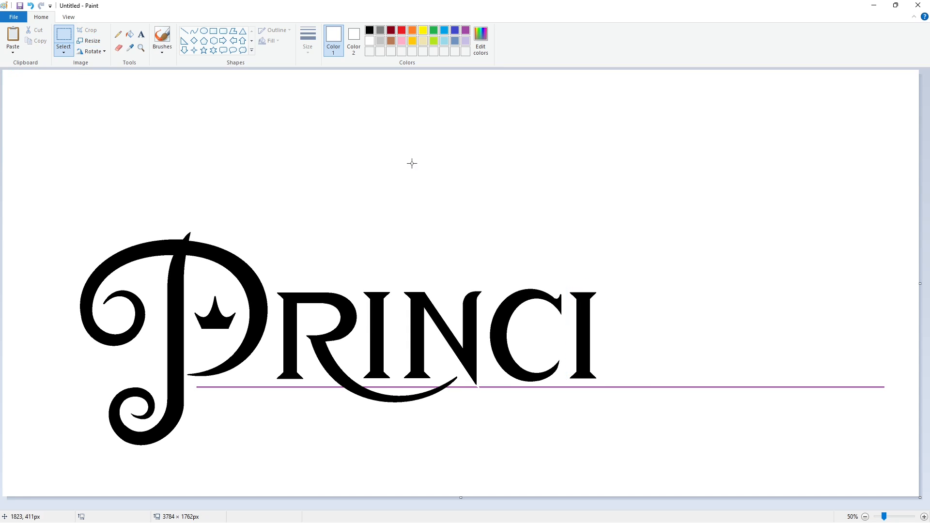
# Outline a horizontal top arm with a slanted, pointed end from the new I's upper right and fill it with black
pyautogui.click(185, 31)
pyautogui.click(370, 30)
pyautogui.moveTo(584, 295); pyautogui.dragTo(637, 295)
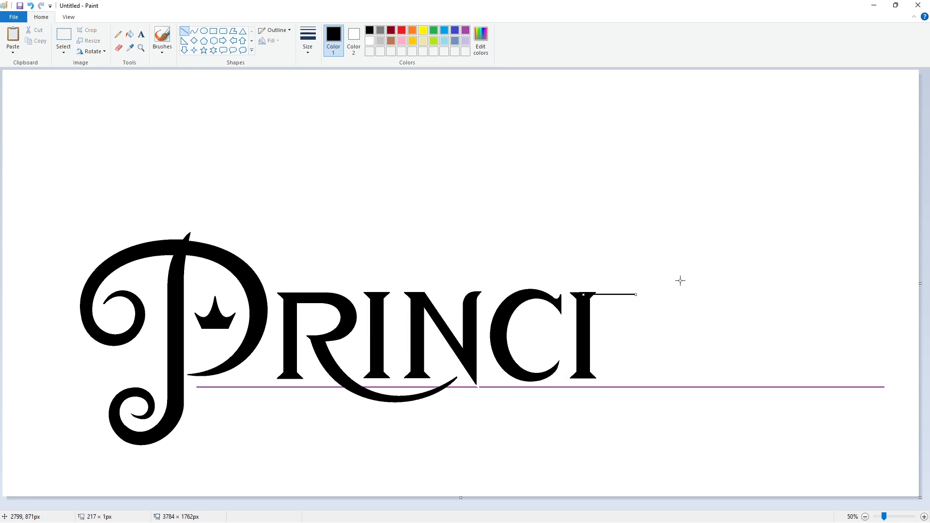
pyautogui.click(681, 281)
pyautogui.moveTo(631, 308); pyautogui.dragTo(588, 302)
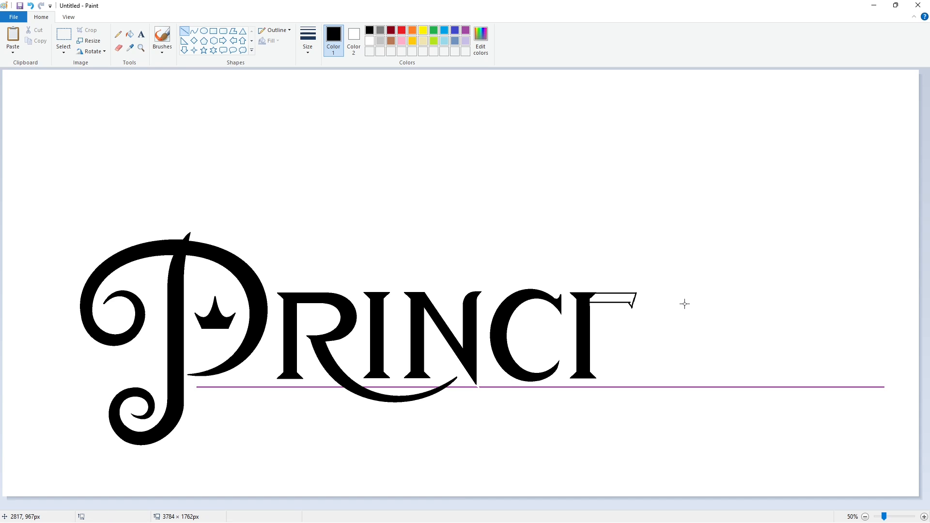
pyautogui.click(129, 34)
pyautogui.click(625, 297)
pyautogui.keyDown('ctrl'); pyautogui.scroll(1, 727, 388); pyautogui.keyUp('ctrl')
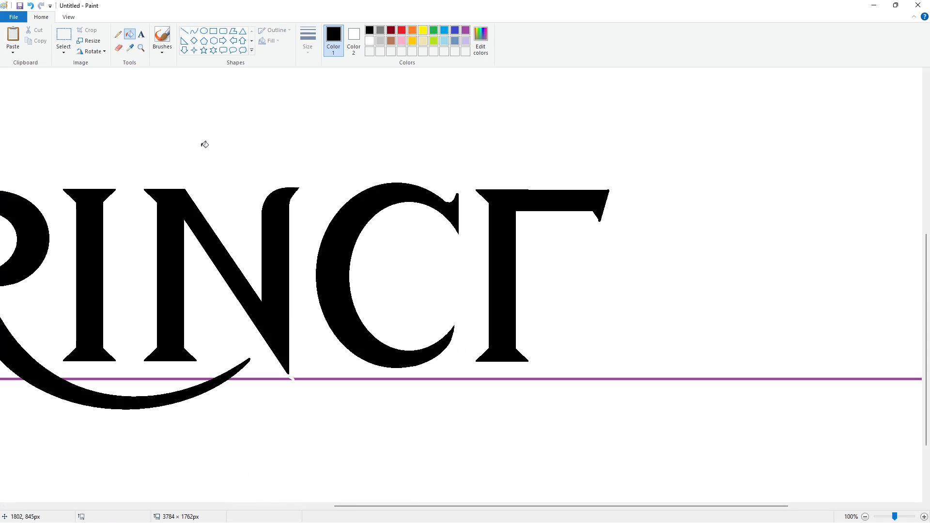
# Duplicate the upper half of the stem with its arm, flip it vertically, and place it over the lower half
pyautogui.click(63, 35)
pyautogui.moveTo(466, 180); pyautogui.dragTo(631, 284)
pyautogui.click(91, 51)
pyautogui.click(105, 95)
pyautogui.moveTo(527, 240)
pyautogui.mouseDown()
pyautogui.moveTo(518, 312)
pyautogui.moveTo(537, 320)
pyautogui.mouseUp()
# Nudge the flipped half down and sideways until its stem and arm align with the upper half to form the E
pyautogui.press('Left')
pyautogui.press('Left')
pyautogui.press('Left')
pyautogui.press('Left')
pyautogui.press('Left')
pyautogui.press('Left')
pyautogui.press('Left')
pyautogui.press('Down')
pyautogui.press('Down')
pyautogui.press('Down')
pyautogui.press('Down')
pyautogui.press('Down')
pyautogui.press('Down')
pyautogui.press('Down')
pyautogui.press('Down')
pyautogui.press('Left')
pyautogui.press('Left')
pyautogui.press('Left')
pyautogui.press('Left')
pyautogui.press('Left')
pyautogui.press('Left')
pyautogui.press('Left')
pyautogui.press('Left')
pyautogui.press('Left')
pyautogui.press('Left')
pyautogui.press('Left')
pyautogui.press('Left')
pyautogui.press('Left')
pyautogui.press('Left')
pyautogui.press('Left')
pyautogui.press('Left')
pyautogui.press('Left')
pyautogui.press('Left')
pyautogui.press('Left')
pyautogui.press('Right')
pyautogui.press('Right')
pyautogui.press('Right')
pyautogui.press('Right')
pyautogui.press('Right')
pyautogui.press('Right')
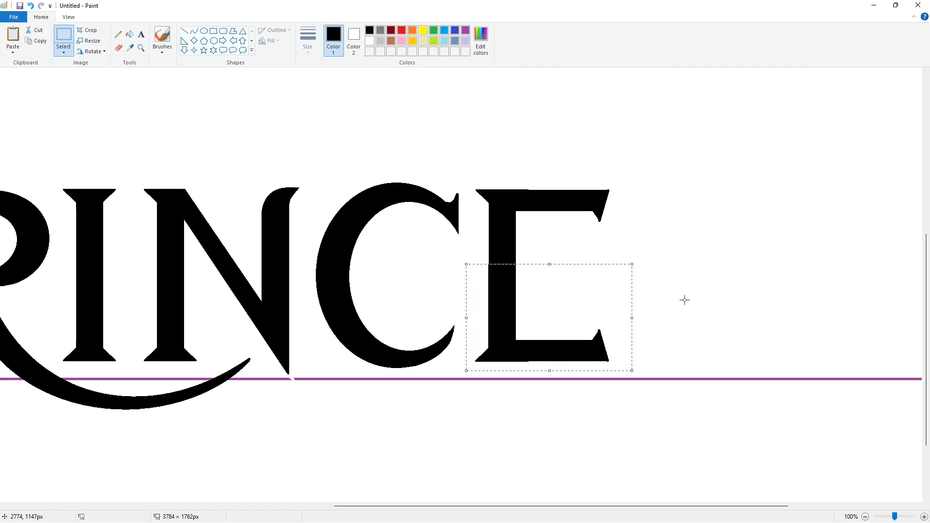
pyautogui.click(685, 300)
# Clean the E's top and bottom edges with horizontal white lines and sharpen the upper arm's tip with a slanted one
pyautogui.click(184, 31)
pyautogui.click(370, 41)
pyautogui.moveTo(463, 186); pyautogui.dragTo(625, 186)
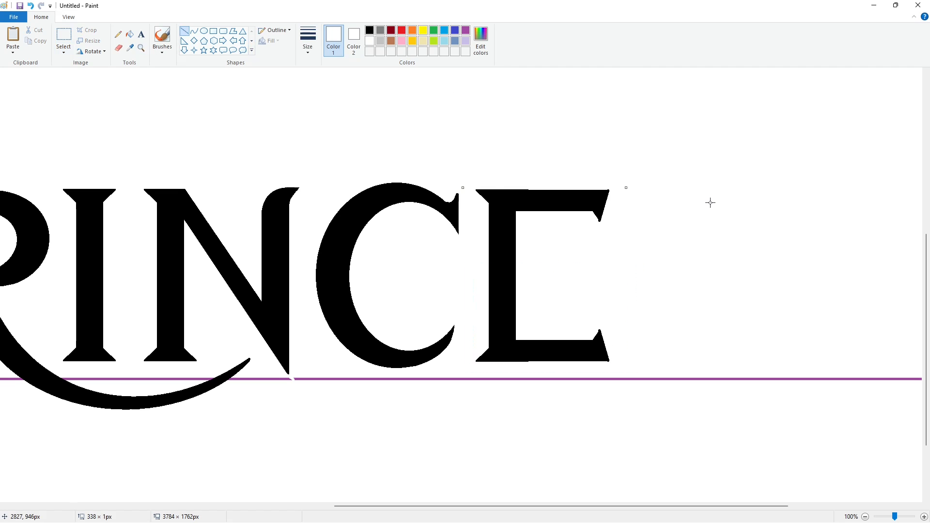
pyautogui.press('Down')
pyautogui.click(710, 203)
pyautogui.moveTo(466, 365); pyautogui.dragTo(626, 366)
pyautogui.press('Up')
pyautogui.press('Down')
pyautogui.click(664, 307)
pyautogui.moveTo(595, 217); pyautogui.dragTo(608, 235)
pyautogui.click(644, 316)
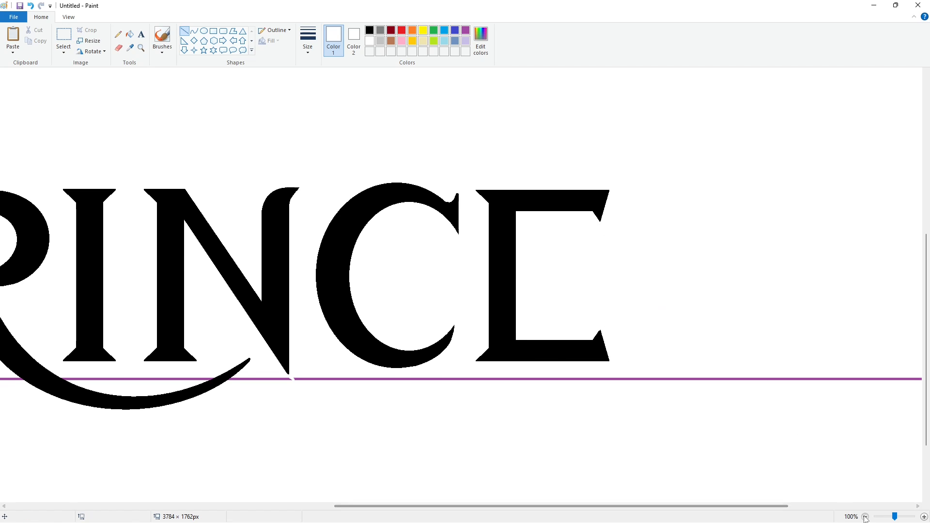
# Draw a small flat black diamond midway between the E's two arms and fill it with black
pyautogui.click(865, 517)
pyautogui.click(194, 41)
pyautogui.click(311, 48)
pyautogui.click(322, 88)
pyautogui.click(370, 31)
pyautogui.moveTo(595, 330); pyautogui.dragTo(623, 342)
pyautogui.click(129, 34)
pyautogui.click(609, 335)
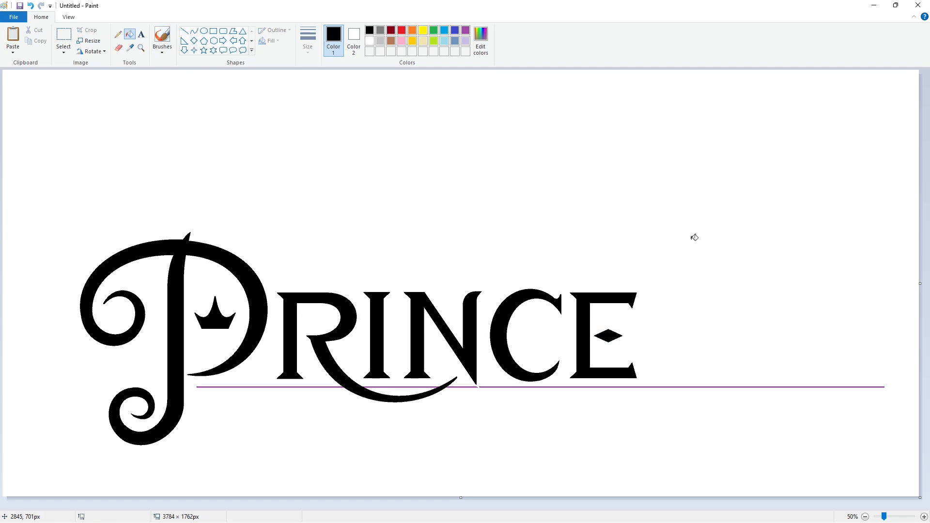
# Draw the S's upper outer curve in black to the right of the E and add a short vertical line for its terminal
pyautogui.click(194, 30)
pyautogui.click(308, 41)
pyautogui.click(329, 126)
pyautogui.moveTo(696, 291)
pyautogui.mouseDown()
pyautogui.moveTo(652, 306)
pyautogui.moveTo(668, 288)
pyautogui.moveTo(650, 288)
pyautogui.moveTo(681, 342)
pyautogui.moveTo(647, 324)
pyautogui.mouseUp()
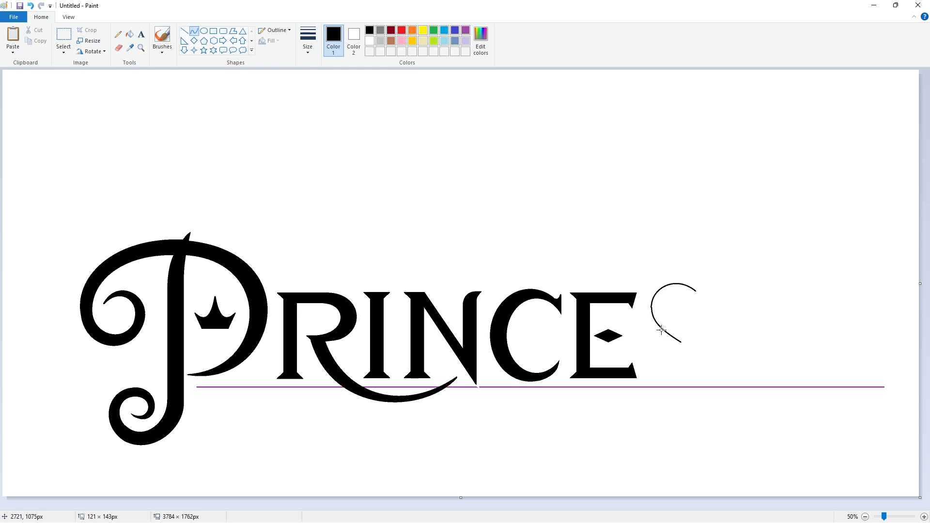
pyautogui.click(184, 31)
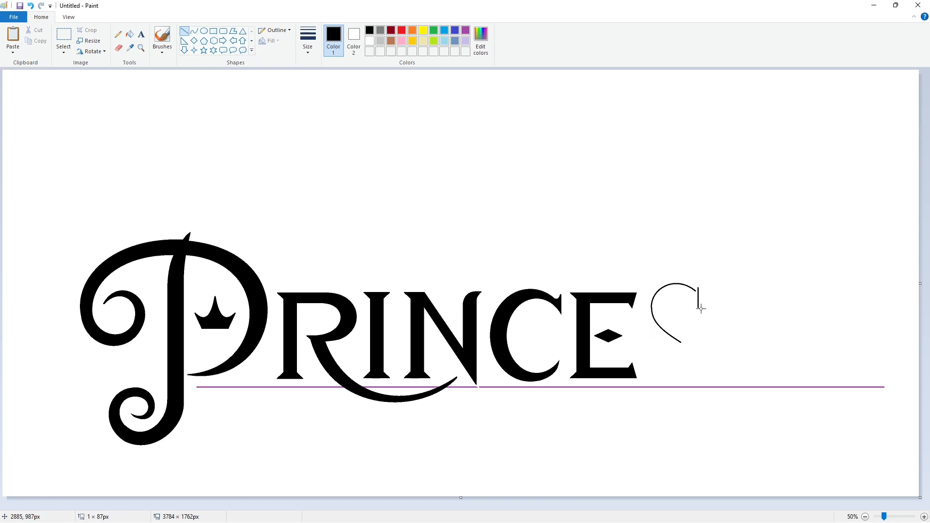
# Draw the S's inner upper curve from the terminal line, and continue the outer curve down into the lower bowl
pyautogui.click(194, 31)
pyautogui.moveTo(699, 309)
pyautogui.mouseDown()
pyautogui.moveTo(663, 304)
pyautogui.moveTo(690, 287)
pyautogui.mouseUp()
pyautogui.moveTo(672, 295)
pyautogui.mouseDown()
pyautogui.moveTo(669, 285)
pyautogui.moveTo(681, 327)
pyautogui.moveTo(660, 321)
pyautogui.moveTo(675, 386)
pyautogui.moveTo(698, 352)
pyautogui.mouseUp()
pyautogui.moveTo(693, 371); pyautogui.dragTo(693, 377)
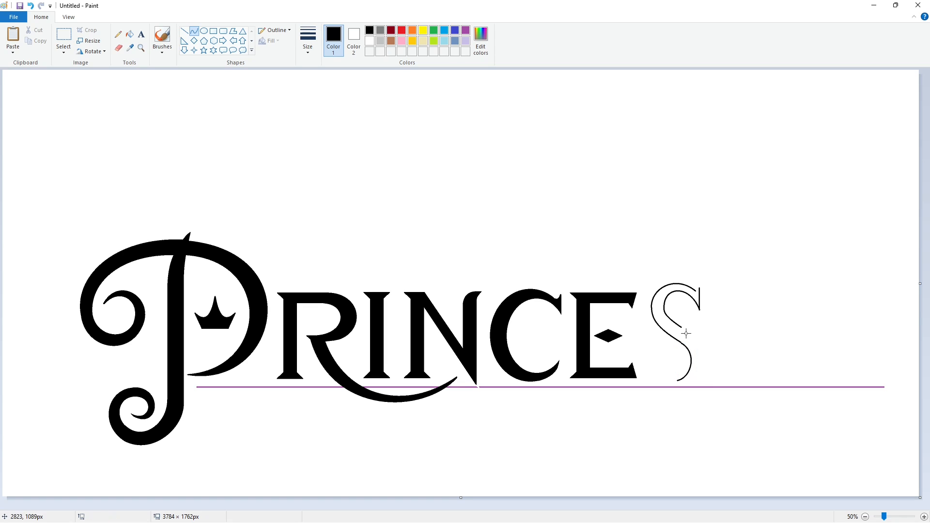
# Draw the S's lower outer curve in black from the end of the inner upper curve down to the bowl's bottom
pyautogui.moveTo(684, 327)
pyautogui.mouseDown()
pyautogui.moveTo(681, 391)
pyautogui.moveTo(686, 339)
pyautogui.moveTo(711, 345)
pyautogui.moveTo(704, 382)
pyautogui.mouseUp()
pyautogui.hotkey('ctrl', 'z')
pyautogui.moveTo(682, 328); pyautogui.dragTo(679, 390)
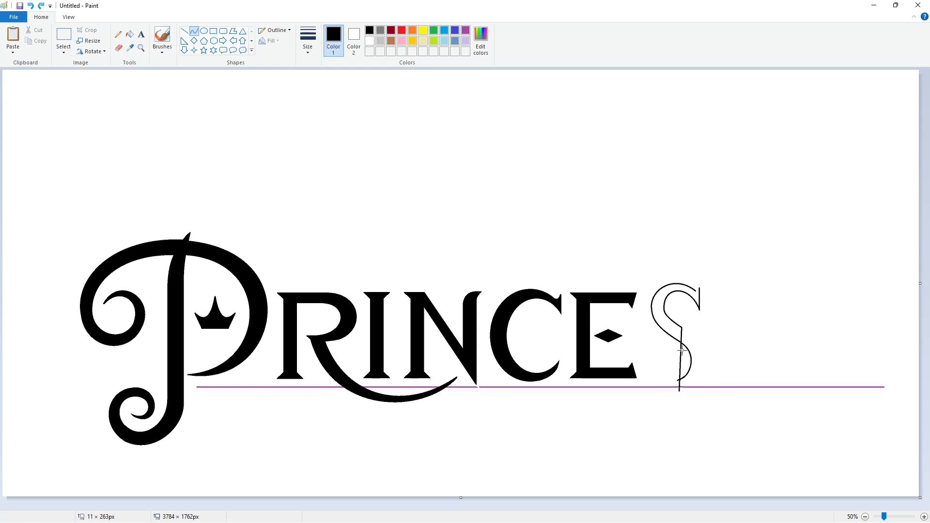
pyautogui.moveTo(682, 350)
pyautogui.mouseDown()
pyautogui.moveTo(712, 349)
pyautogui.moveTo(704, 386)
pyautogui.mouseUp()
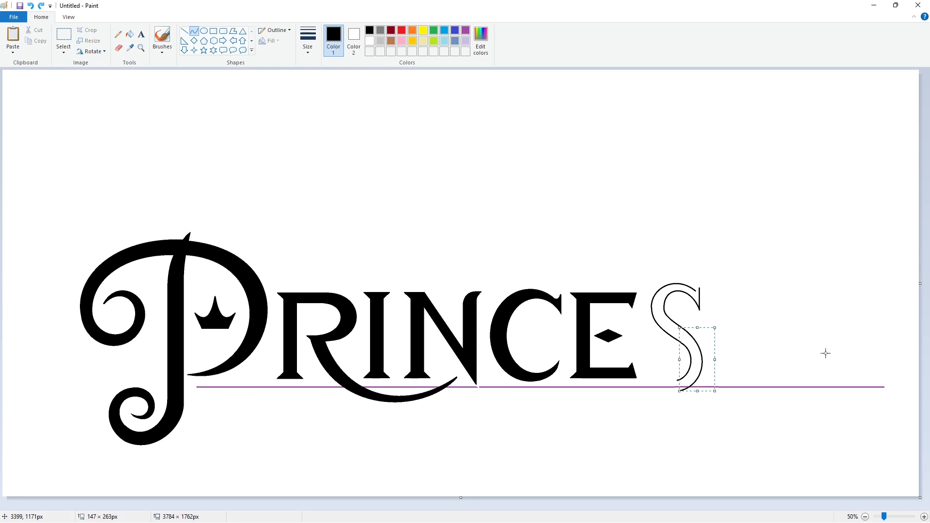
pyautogui.click(824, 353)
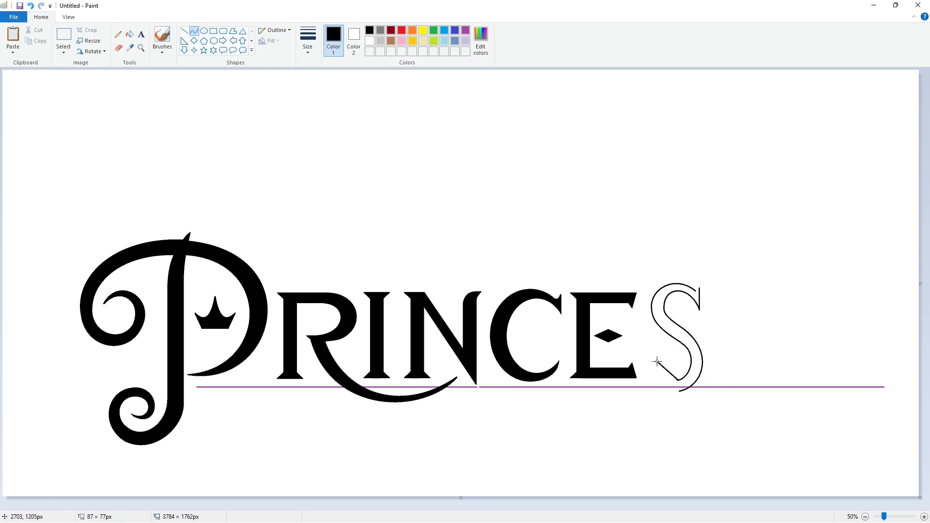
# Continue the inner and outer edges of the S's lower bowl around its left side into a small spiral
pyautogui.moveTo(660, 358)
pyautogui.mouseDown()
pyautogui.moveTo(655, 388)
pyautogui.moveTo(646, 367)
pyautogui.moveTo(656, 362)
pyautogui.mouseUp()
pyautogui.click(730, 366)
pyautogui.hotkey('ctrl', 'z')
pyautogui.moveTo(676, 378); pyautogui.dragTo(664, 387)
pyautogui.moveTo(655, 382)
pyautogui.mouseDown()
pyautogui.moveTo(647, 365)
pyautogui.moveTo(657, 395)
pyautogui.mouseUp()
pyautogui.click(736, 380)
pyautogui.hotkey('ctrl', 'z')
pyautogui.moveTo(652, 389)
pyautogui.mouseDown()
pyautogui.moveTo(644, 380)
pyautogui.moveTo(675, 364)
pyautogui.moveTo(662, 350)
pyautogui.moveTo(676, 355)
pyautogui.mouseUp()
pyautogui.click(752, 384)
pyautogui.click(711, 357)
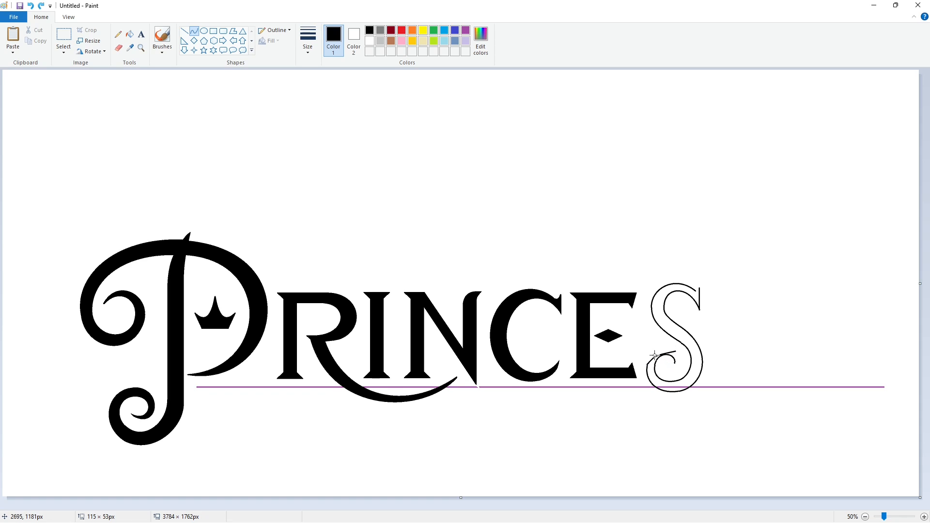
# Curl the spiral's outer edge inward and close its tip with short black curves
pyautogui.moveTo(665, 344); pyautogui.dragTo(666, 344)
pyautogui.click(738, 371)
pyautogui.moveTo(667, 371); pyautogui.dragTo(676, 382)
pyautogui.click(710, 376)
# Close the gap at the S's upper terminal and fill the whole letter with black
pyautogui.click(924, 517)
pyautogui.moveTo(680, 506); pyautogui.dragTo(833, 457)
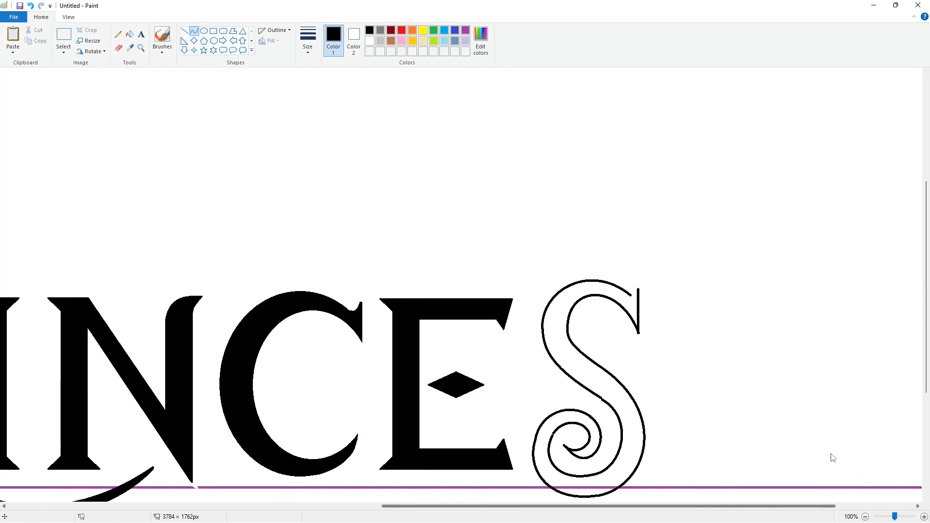
pyautogui.scroll(-3, 832, 457)
pyautogui.click(637, 188)
pyautogui.click(636, 187)
pyautogui.click(658, 191)
pyautogui.moveTo(631, 186); pyautogui.dragTo(641, 248)
pyautogui.click(130, 35)
pyautogui.click(576, 372)
pyautogui.click(580, 379)
pyautogui.click(581, 385)
# Trim the right edge of the S's terminal with a vertical white line and touch up the spiral's tip
pyautogui.click(185, 31)
pyautogui.click(370, 40)
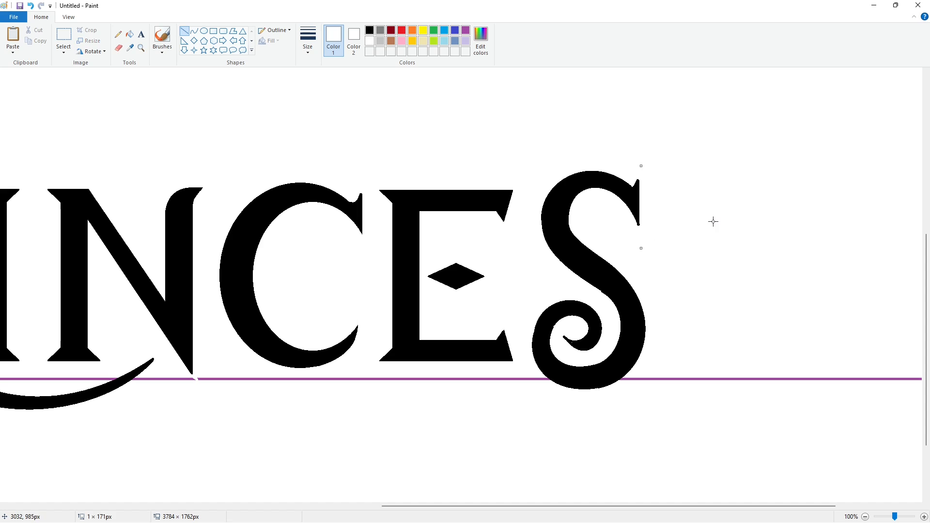
pyautogui.press('Left')
pyautogui.press('Left')
pyautogui.click(713, 221)
pyautogui.moveTo(567, 345); pyautogui.dragTo(560, 333)
pyautogui.click(118, 34)
pyautogui.click(370, 30)
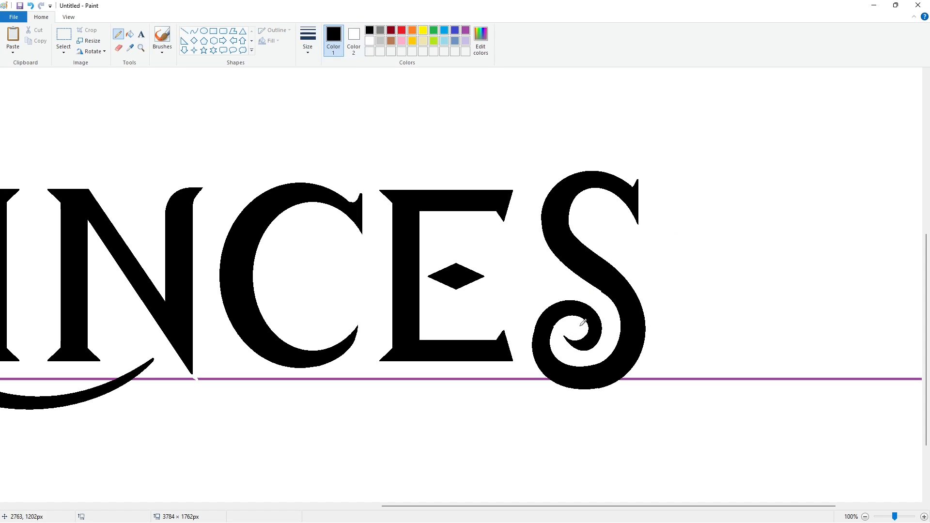
# Smooth the S spiral's left outer edge, its inner edge and the diagonal stroke's lower edge with short straight lines
pyautogui.click(184, 31)
pyautogui.moveTo(536, 326); pyautogui.dragTo(534, 340)
pyautogui.click(369, 40)
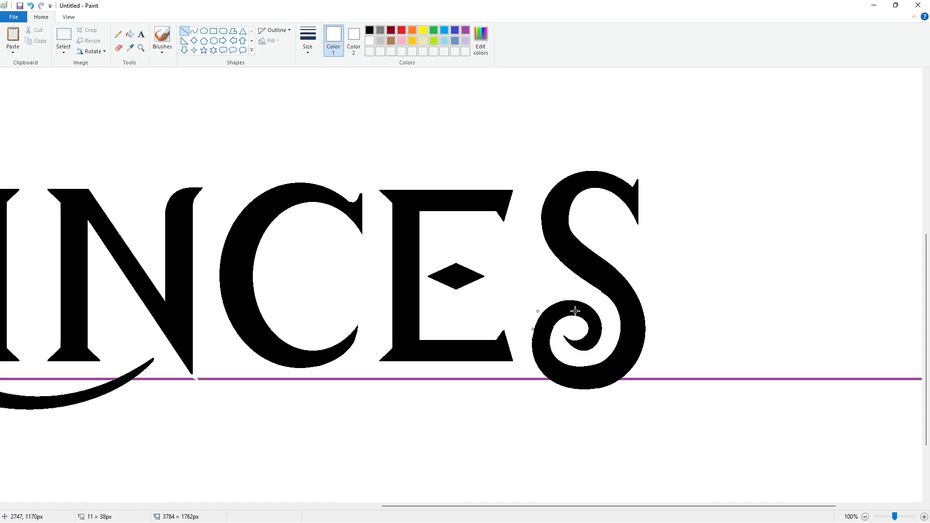
pyautogui.click(369, 31)
pyautogui.moveTo(556, 320); pyautogui.dragTo(549, 332)
pyautogui.click(677, 356)
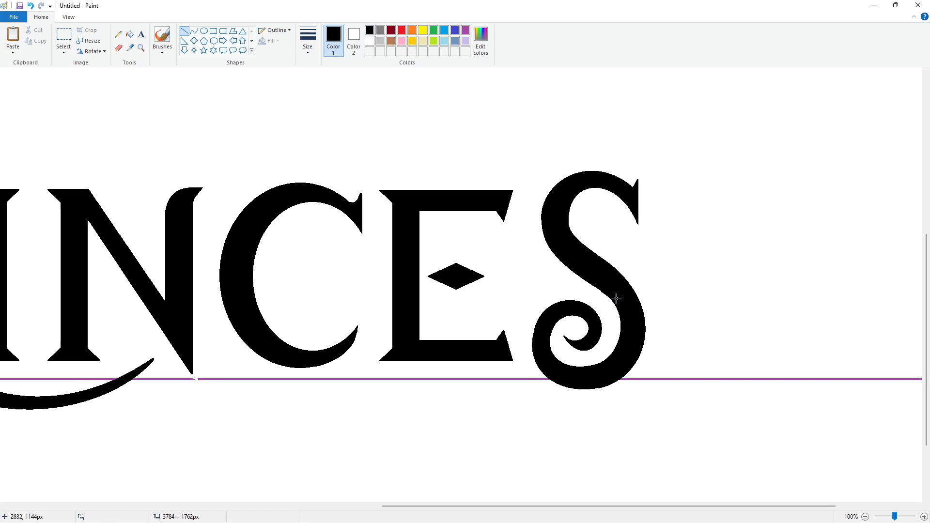
pyautogui.moveTo(608, 296); pyautogui.dragTo(593, 284)
pyautogui.click(640, 296)
# Draw the upper outer curve of a larger second S in black to the right of the first, continuing diagonally downward
pyautogui.click(866, 517)
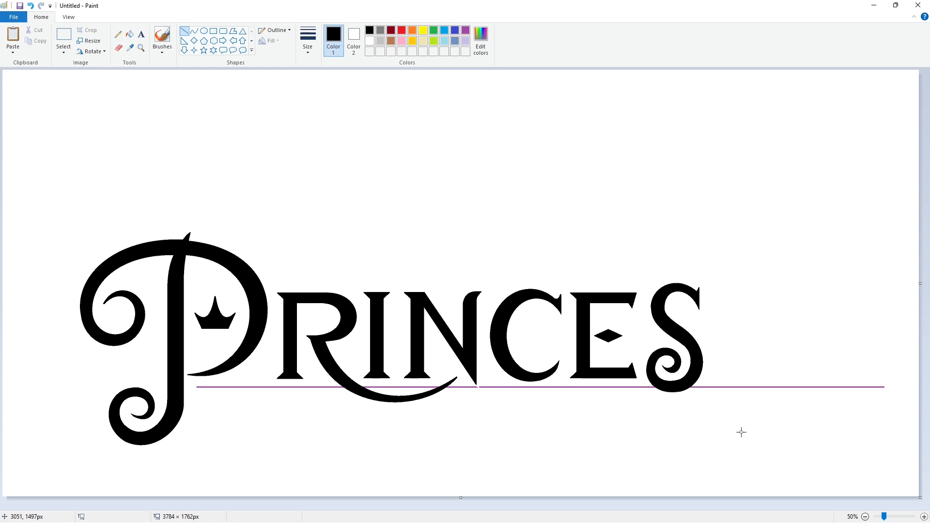
pyautogui.click(193, 30)
pyautogui.moveTo(776, 279); pyautogui.dragTo(761, 345)
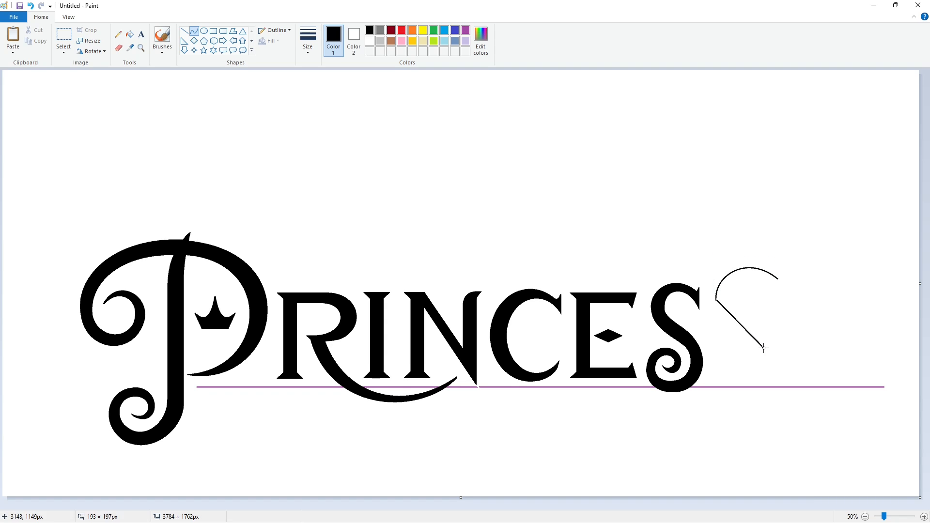
pyautogui.moveTo(721, 311); pyautogui.dragTo(728, 326)
pyautogui.click(811, 324)
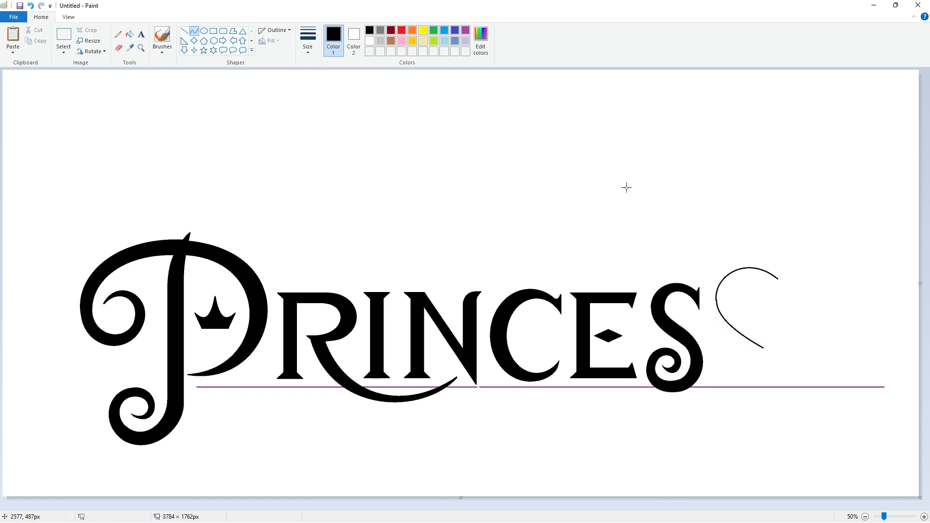
pyautogui.hotkey('ctrl', 'z')
# Add a short vertical terminal line to the second S and draw its inner upper curve from that line
pyautogui.click(185, 31)
pyautogui.moveTo(785, 275)
pyautogui.mouseDown()
pyautogui.moveTo(784, 299)
pyautogui.moveTo(734, 291)
pyautogui.moveTo(767, 274)
pyautogui.moveTo(743, 267)
pyautogui.moveTo(760, 328)
pyautogui.moveTo(728, 303)
pyautogui.moveTo(732, 315)
pyautogui.mouseUp()
pyautogui.click(819, 313)
pyautogui.click(194, 31)
pyautogui.click(843, 325)
pyautogui.click(814, 314)
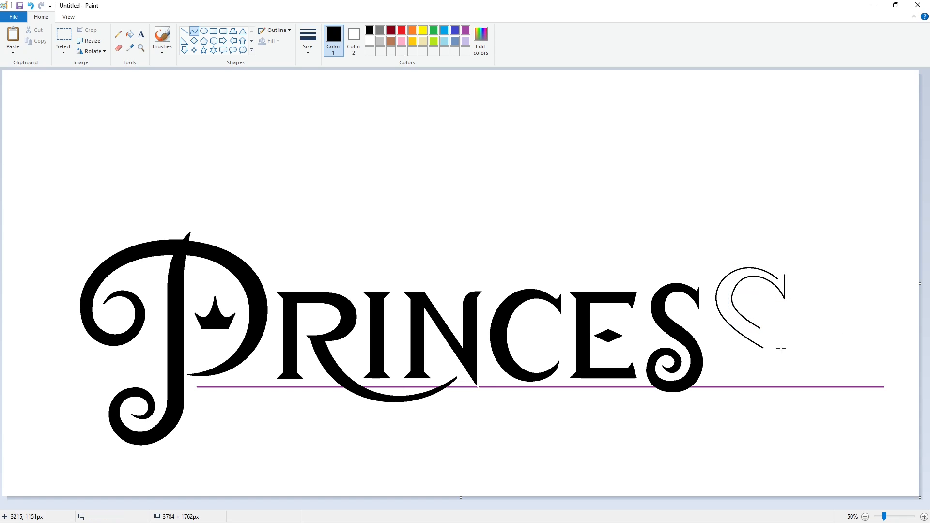
# Continue the second S's outer curve down below the guide line as the inner edge of its lower bowl
pyautogui.moveTo(763, 348); pyautogui.dragTo(755, 417)
pyautogui.moveTo(766, 376); pyautogui.dragTo(790, 362)
pyautogui.moveTo(778, 398); pyautogui.dragTo(794, 416)
pyautogui.click(862, 413)
pyautogui.moveTo(761, 328); pyautogui.dragTo(768, 425)
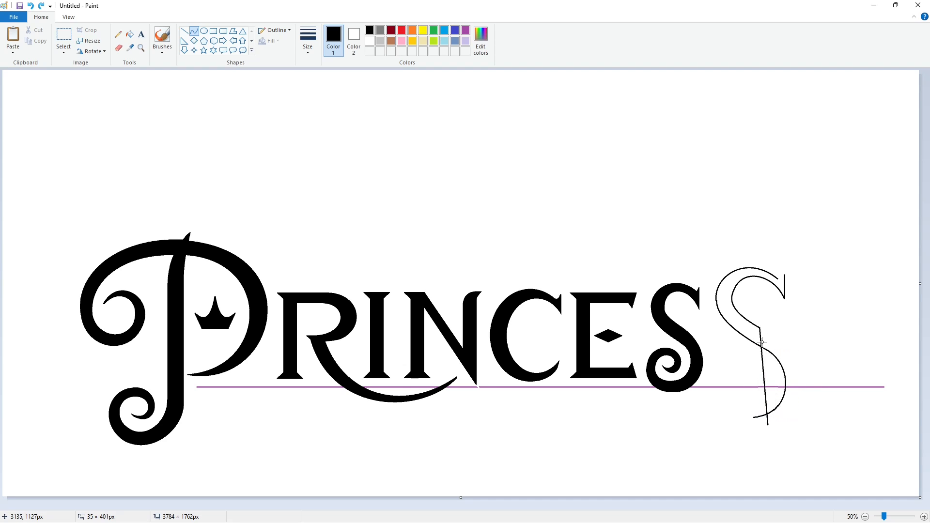
pyautogui.moveTo(764, 345); pyautogui.dragTo(811, 359)
pyautogui.moveTo(792, 400); pyautogui.dragTo(808, 410)
pyautogui.hotkey('ctrl', 'z')
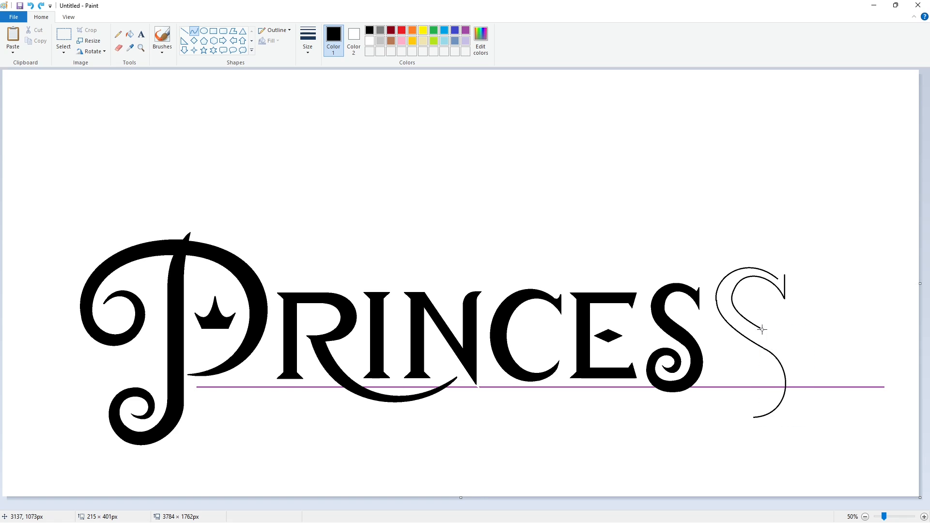
# Draw the second S's lower outer curve and carry both edges of its bowl around to the left in black
pyautogui.moveTo(761, 327); pyautogui.dragTo(765, 427)
pyautogui.moveTo(764, 345); pyautogui.dragTo(816, 361)
pyautogui.moveTo(794, 400)
pyautogui.mouseDown()
pyautogui.moveTo(803, 416)
pyautogui.moveTo(721, 372)
pyautogui.mouseUp()
pyautogui.click(883, 430)
pyautogui.moveTo(737, 402)
pyautogui.mouseDown()
pyautogui.moveTo(723, 416)
pyautogui.moveTo(706, 393)
pyautogui.mouseUp()
pyautogui.click(824, 441)
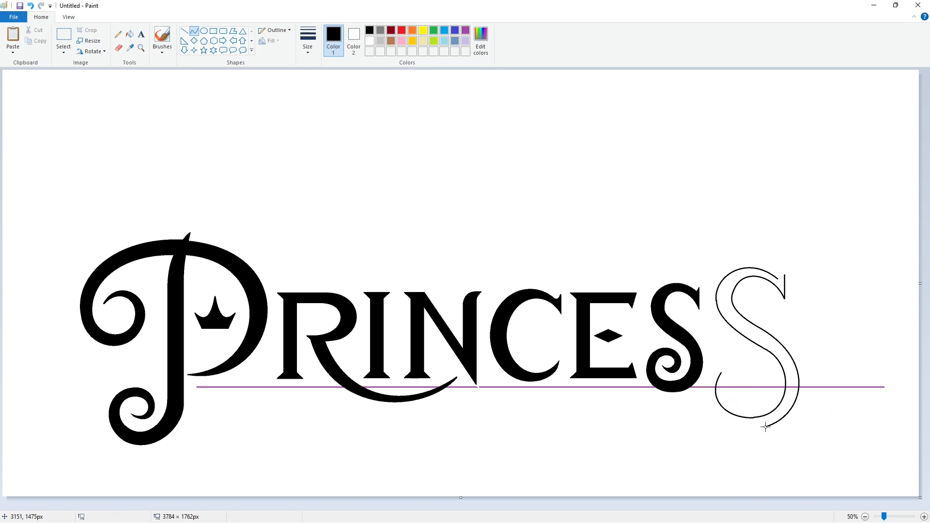
pyautogui.moveTo(766, 427); pyautogui.dragTo(705, 382)
pyautogui.moveTo(727, 423)
pyautogui.mouseDown()
pyautogui.moveTo(729, 433)
pyautogui.moveTo(701, 415)
pyautogui.mouseUp()
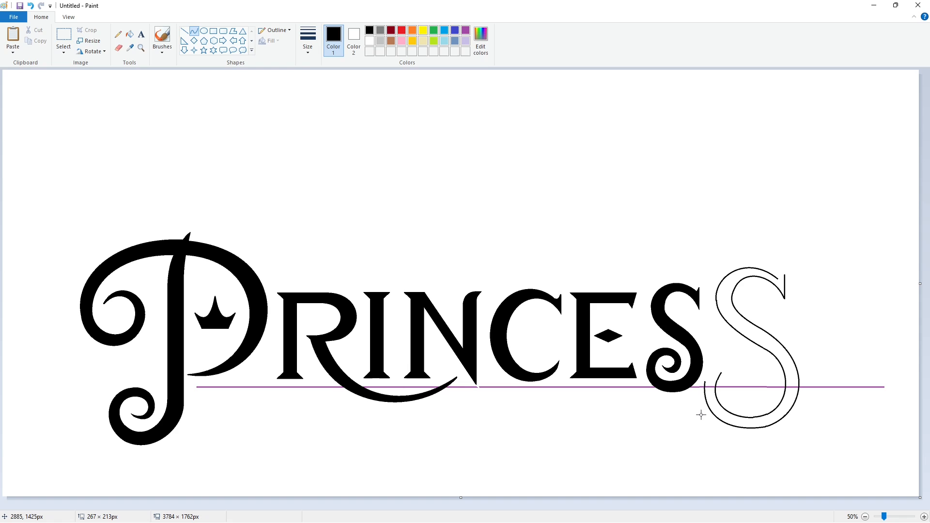
pyautogui.click(816, 438)
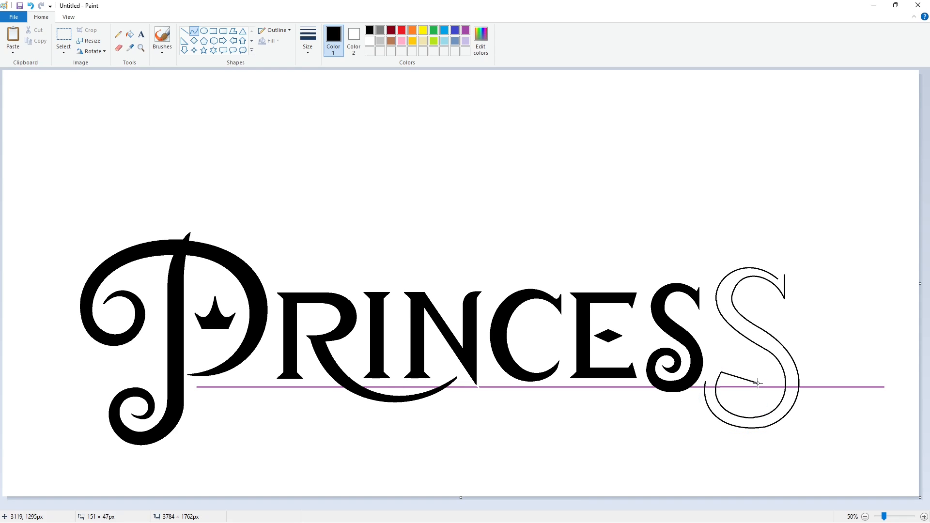
# Curl the inner and outer edges of the second S's bowl over the top into a spiral
pyautogui.moveTo(757, 383); pyautogui.dragTo(758, 384)
pyautogui.moveTo(734, 372); pyautogui.dragTo(729, 356)
pyautogui.moveTo(752, 366); pyautogui.dragTo(757, 366)
pyautogui.click(822, 369)
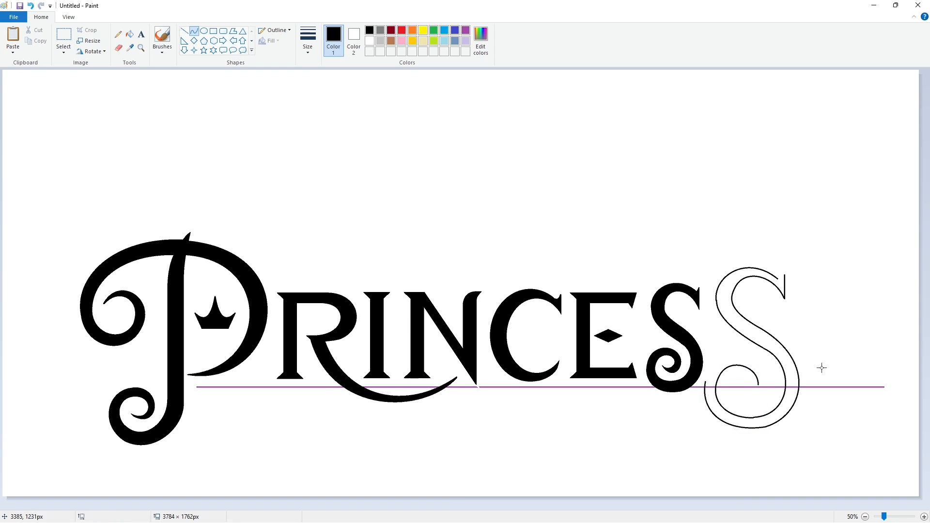
pyautogui.moveTo(705, 380); pyautogui.dragTo(762, 371)
pyautogui.moveTo(719, 371); pyautogui.dragTo(710, 356)
pyautogui.moveTo(742, 356); pyautogui.dragTo(749, 350)
pyautogui.click(853, 382)
# Close the second S's spiral with two curves meeting at a pointed tip and close the gap at its upper terminal
pyautogui.moveTo(736, 391); pyautogui.dragTo(777, 393)
pyautogui.click(776, 398)
pyautogui.moveTo(769, 411); pyautogui.dragTo(752, 416)
pyautogui.click(797, 421)
pyautogui.click(924, 517)
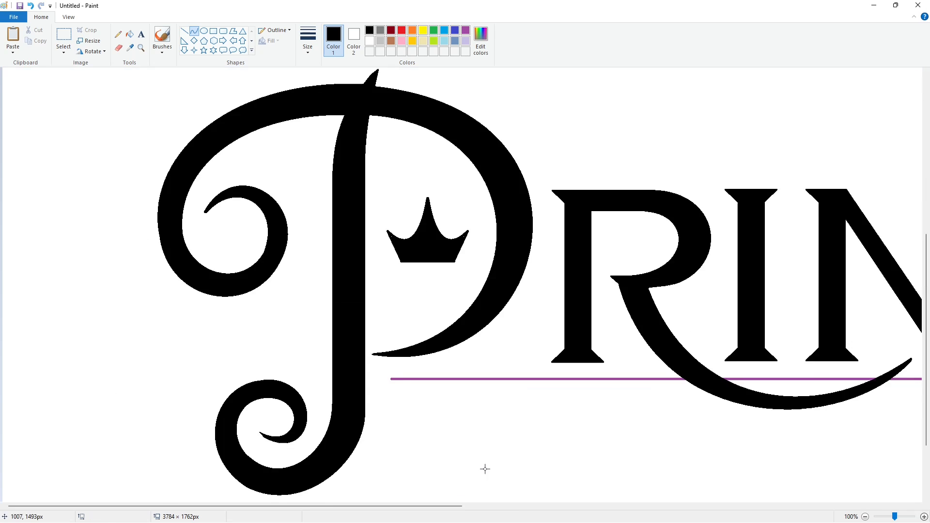
pyautogui.hscroll(10, 485, 469)
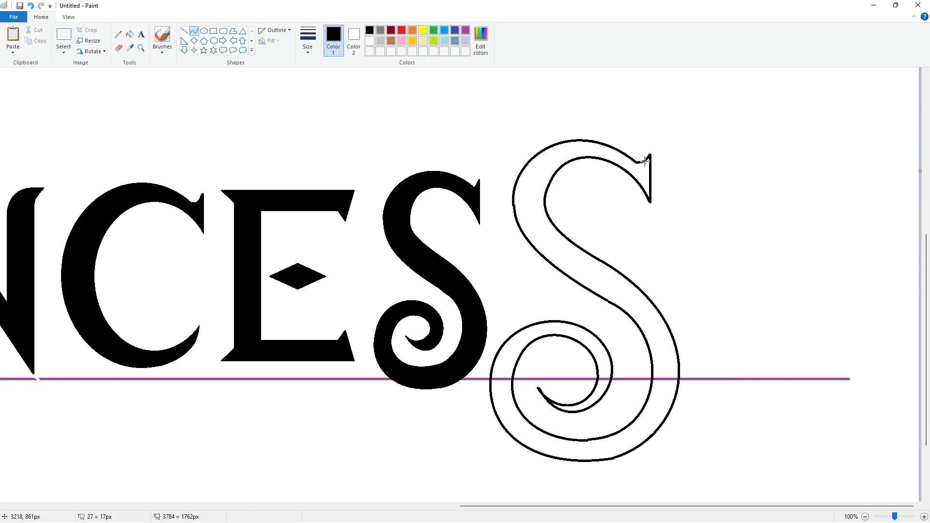
# Fill every section of the second S with black, including the guide line segments crossing it
pyautogui.click(130, 34)
pyautogui.click(665, 359)
pyautogui.click(654, 398)
pyautogui.click(608, 367)
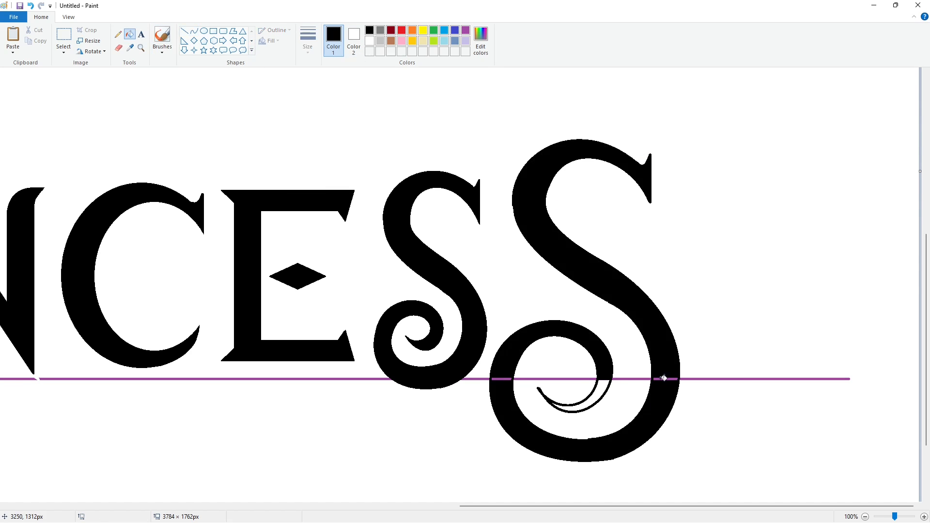
pyautogui.click(662, 379)
pyautogui.click(603, 387)
pyautogui.click(502, 379)
# Erase the purple guide line by filling its remaining segments with white
pyautogui.click(465, 30)
pyautogui.click(436, 109)
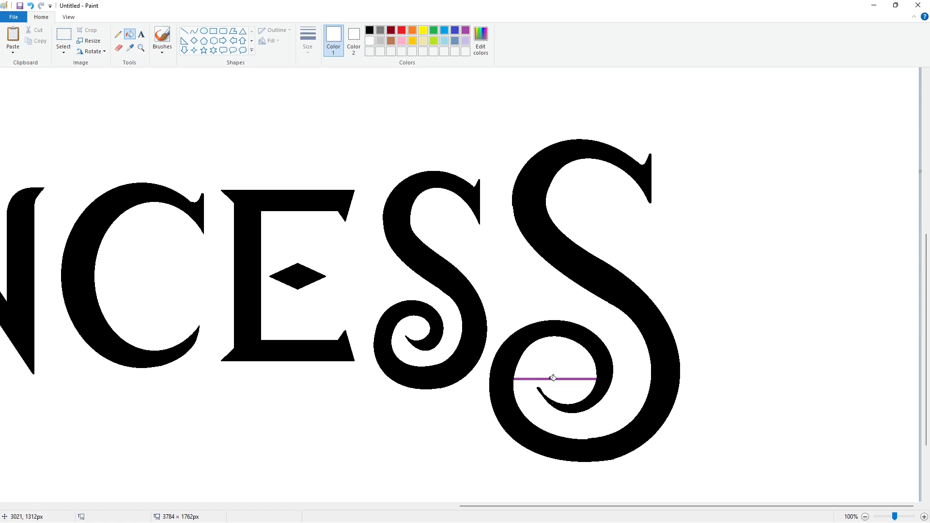
pyautogui.click(553, 378)
# Trim the second S's upper-left outer edge and the right edge of its terminal with straight white lines
pyautogui.click(184, 31)
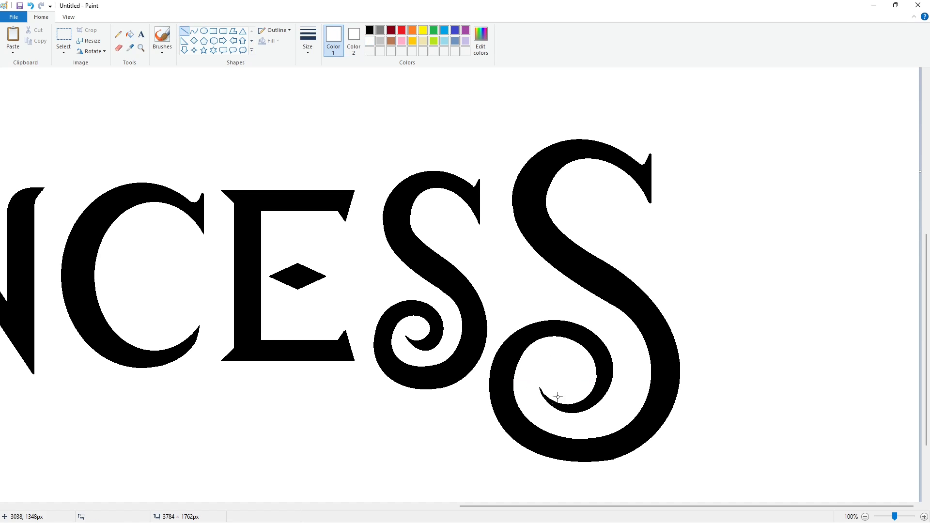
pyautogui.click(117, 34)
pyautogui.click(369, 30)
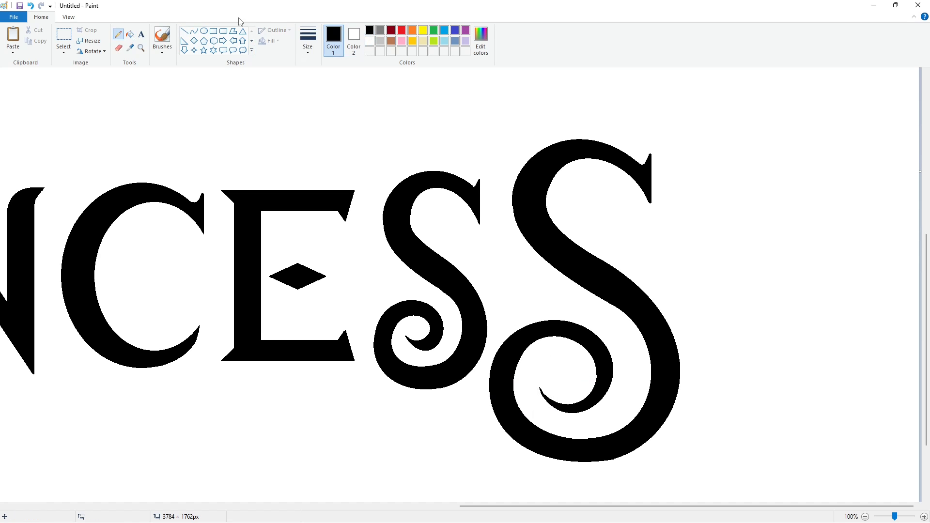
pyautogui.click(185, 30)
pyautogui.click(369, 41)
pyautogui.moveTo(511, 178)
pyautogui.mouseDown()
pyautogui.moveTo(511, 221)
pyautogui.moveTo(515, 174)
pyautogui.mouseUp()
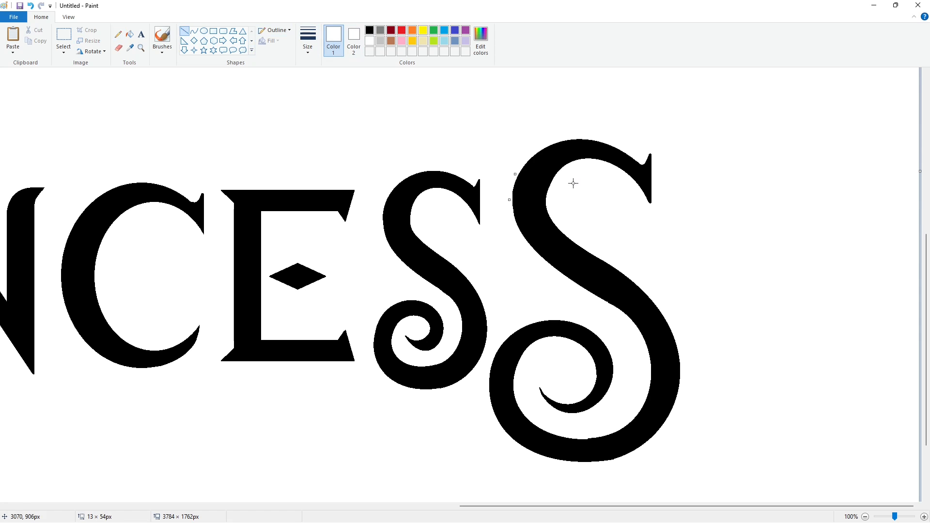
pyautogui.moveTo(656, 143); pyautogui.dragTo(657, 211)
# Smooth the lower edge of the second S's diagonal stroke with a short black line
pyautogui.scroll(-2, 702, 270)
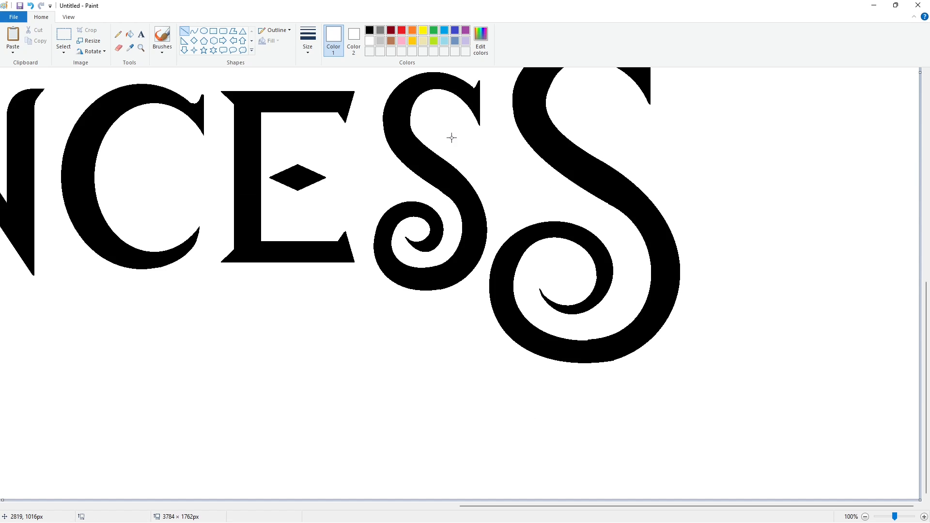
pyautogui.click(370, 30)
pyautogui.moveTo(602, 202); pyautogui.dragTo(616, 210)
pyautogui.click(756, 296)
pyautogui.scroll(2, 757, 297)
pyautogui.scroll(-2, 756, 297)
pyautogui.keyDown('ctrl'); pyautogui.scroll(-1, 812, 448); pyautogui.keyUp('ctrl')
# Start a text box above the lettering and set its font to Waltograph at size 500
pyautogui.click(141, 34)
pyautogui.click(298, 207)
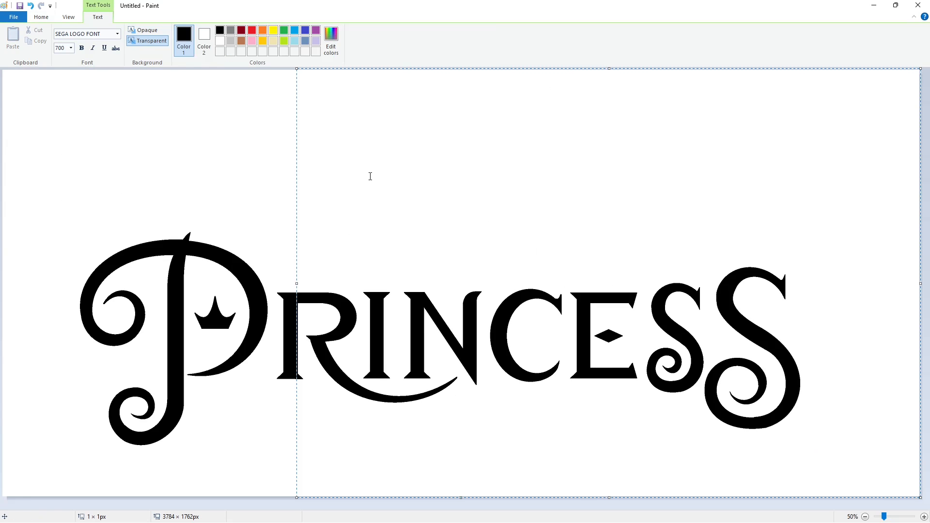
pyautogui.click(71, 49)
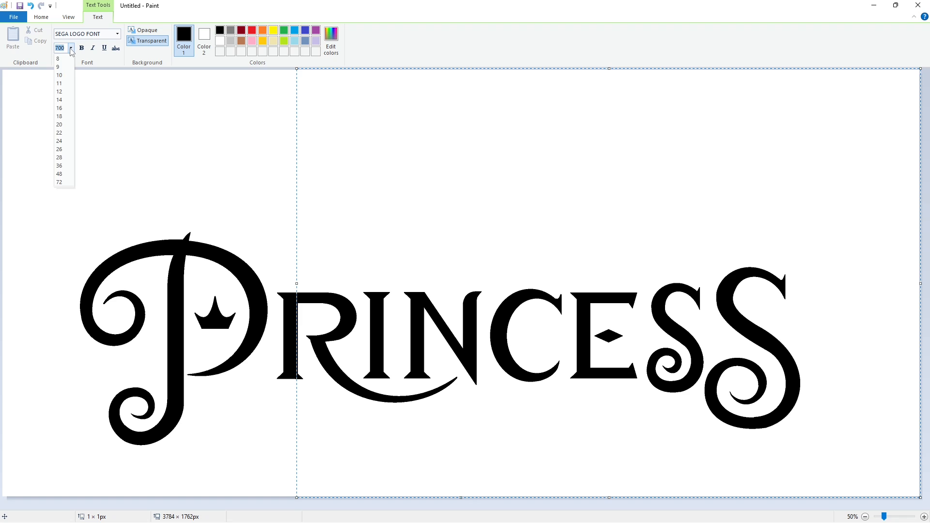
pyautogui.write('500')
pyautogui.press('Return')
pyautogui.moveTo(296, 69); pyautogui.dragTo(276, 115)
pyautogui.click(117, 34)
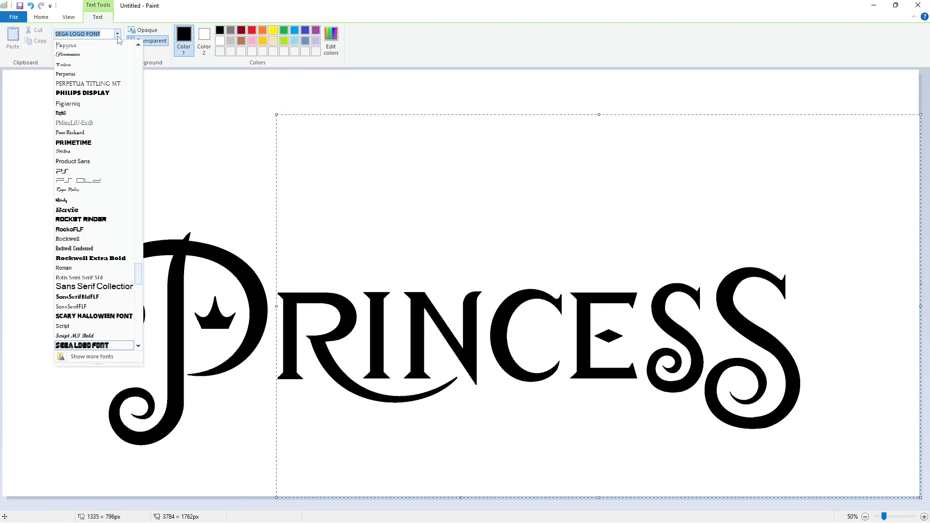
pyautogui.scroll(-20, 76, 290)
pyautogui.click(77, 316)
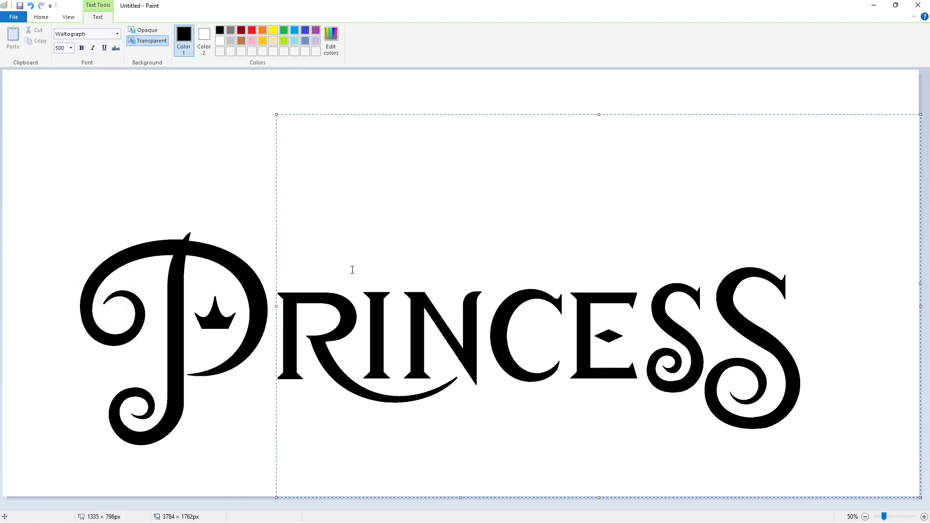
# Enter the text "Disney" and place it centred above the Princess lettering
pyautogui.write('Disney')
pyautogui.moveTo(276, 115); pyautogui.dragTo(643, 286)
pyautogui.click(151, 100)
# Select the Disney lettering with a rectangular selection, shift it up slightly and cut it from the canvas
pyautogui.click(63, 36)
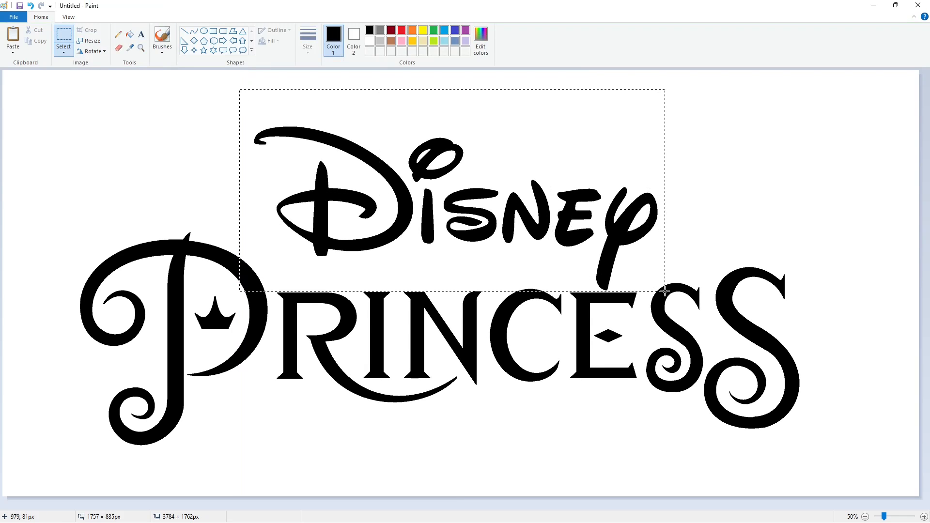
pyautogui.moveTo(250, 79); pyautogui.dragTo(673, 269)
pyautogui.moveTo(664, 293); pyautogui.dragTo(664, 292)
pyautogui.moveTo(431, 193)
pyautogui.mouseDown()
pyautogui.moveTo(29, 193)
pyautogui.moveTo(411, 194)
pyautogui.moveTo(431, 181)
pyautogui.mouseUp()
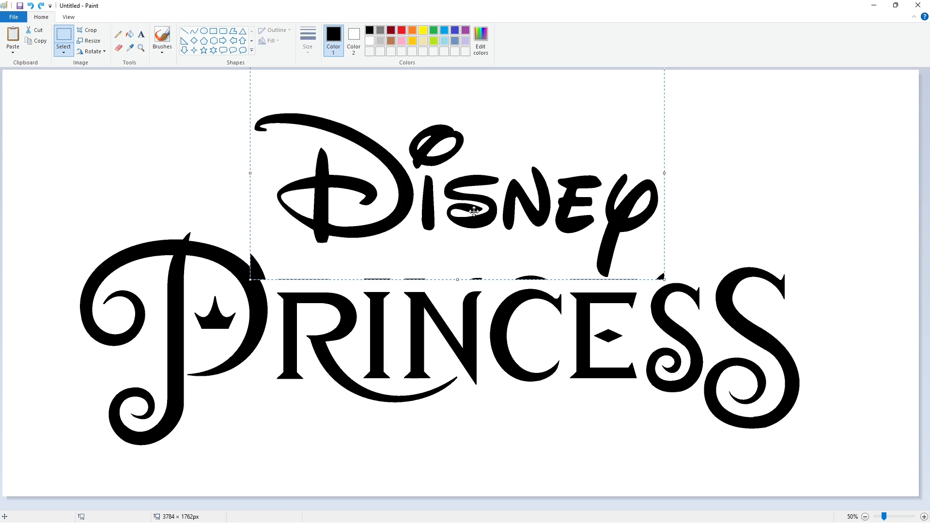
pyautogui.press('Delete')
# Widen the canvas to about 6876 × 1760 px and paste the Disney lettering into the empty area beside Princess
pyautogui.scroll(1, 831, 442)
pyautogui.scroll(-2, 832, 442)
pyautogui.moveTo(461, 177); pyautogui.dragTo(834, 400)
pyautogui.scroll(1, 824, 407)
pyautogui.moveTo(418, 507); pyautogui.dragTo(826, 507)
pyautogui.hotkey('ctrl', 'v')
pyautogui.moveTo(213, 193); pyautogui.dragTo(525, 269)
# Fill the leftover fragments of the Princess letters beneath the pasted Disney lettering with white
pyautogui.click(130, 35)
pyautogui.click(370, 40)
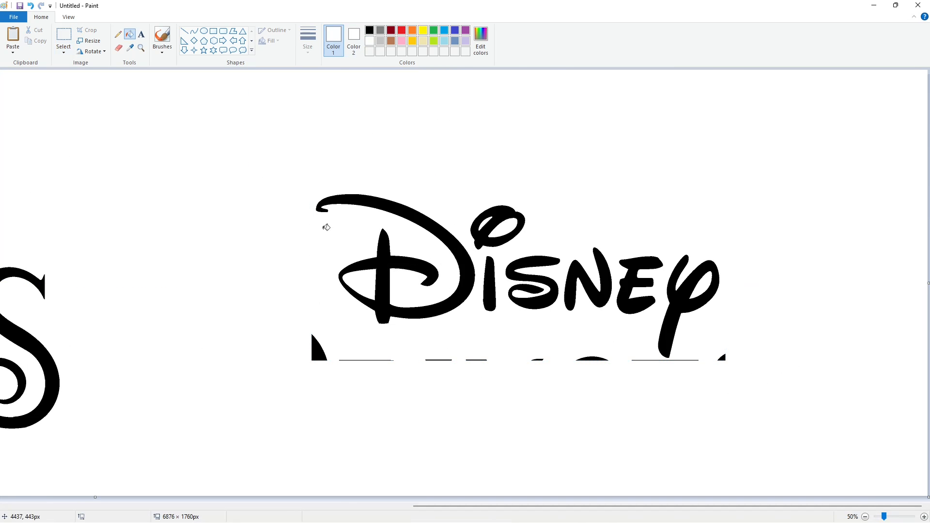
pyautogui.click(317, 353)
pyautogui.click(722, 359)
pyautogui.click(691, 360)
pyautogui.click(592, 359)
pyautogui.click(538, 360)
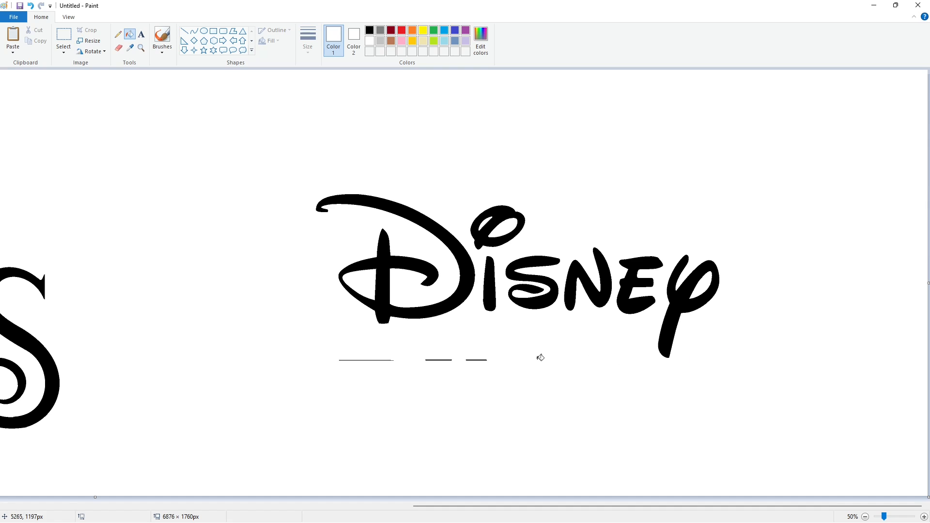
pyautogui.click(446, 359)
pyautogui.click(383, 360)
# Select the cleaned Disney lettering with a rectangular selection of about 2115 × 1247 px and cut it
pyautogui.click(64, 36)
pyautogui.moveTo(278, 122); pyautogui.dragTo(789, 427)
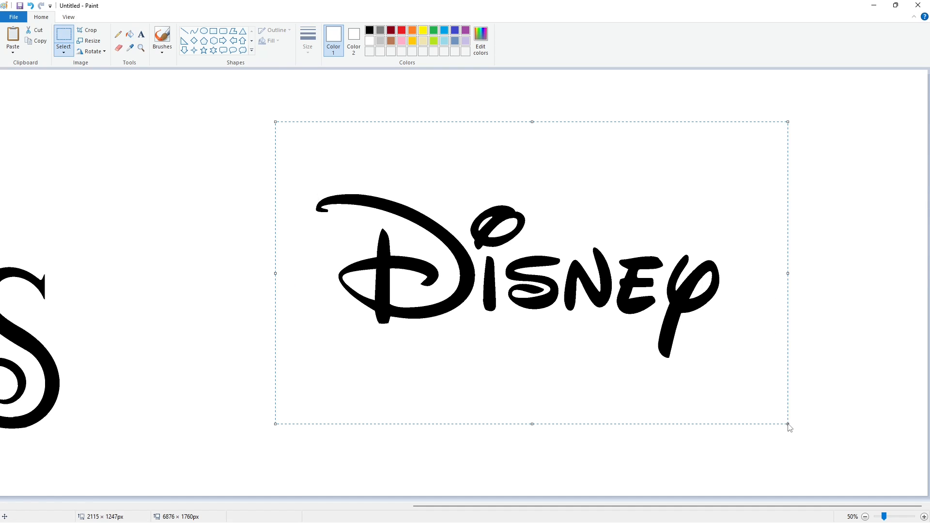
pyautogui.click(839, 456)
# Narrow the canvas to about 3768 × 1760 px and paste the Disney lettering centred above Princess
pyautogui.click(865, 517)
pyautogui.moveTo(837, 176); pyautogui.dragTo(425, 197)
pyautogui.click(925, 517)
pyautogui.click(865, 517)
pyautogui.click(924, 517)
pyautogui.moveTo(846, 283); pyautogui.dragTo(916, 293)
pyautogui.hotkey('ctrl', 'v')
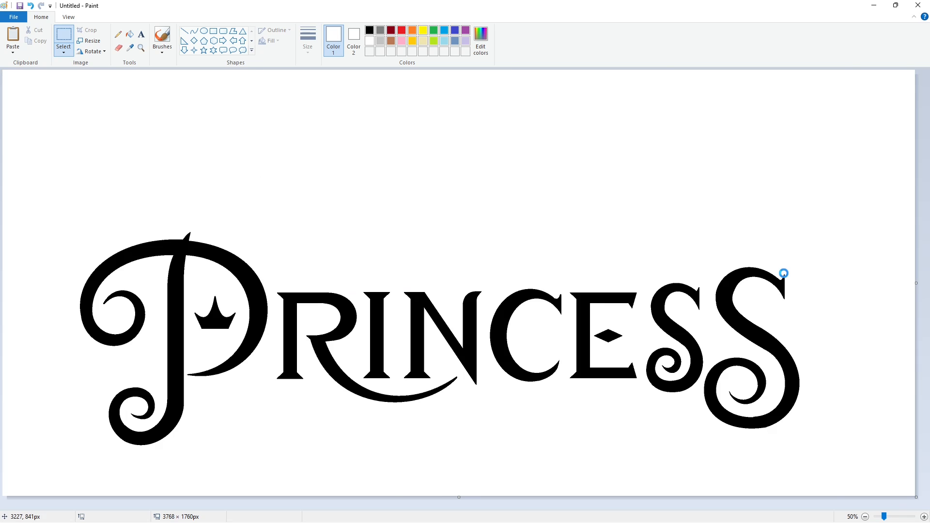
pyautogui.moveTo(251, 206); pyautogui.dragTo(463, 176)
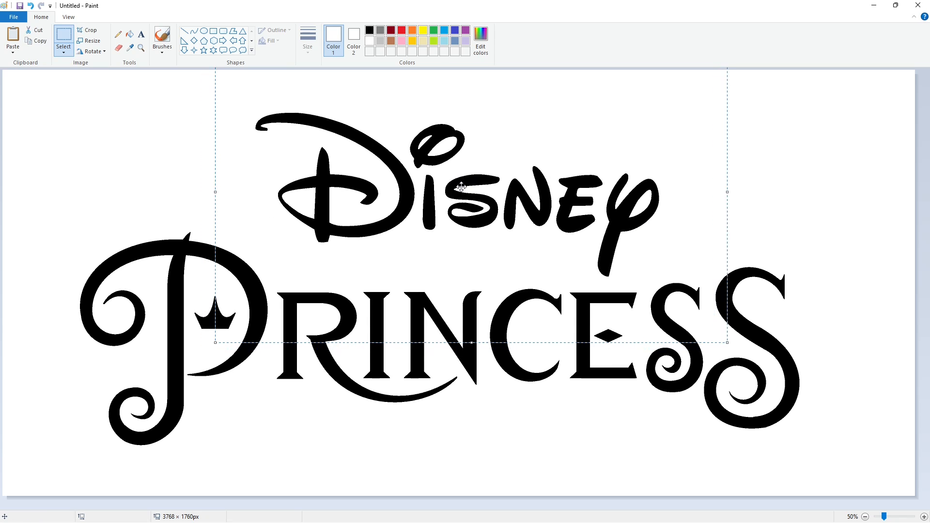
# Mix a custom pink with a hue of about 221 and fill the D of Disney with it
pyautogui.click(402, 41)
pyautogui.click(480, 41)
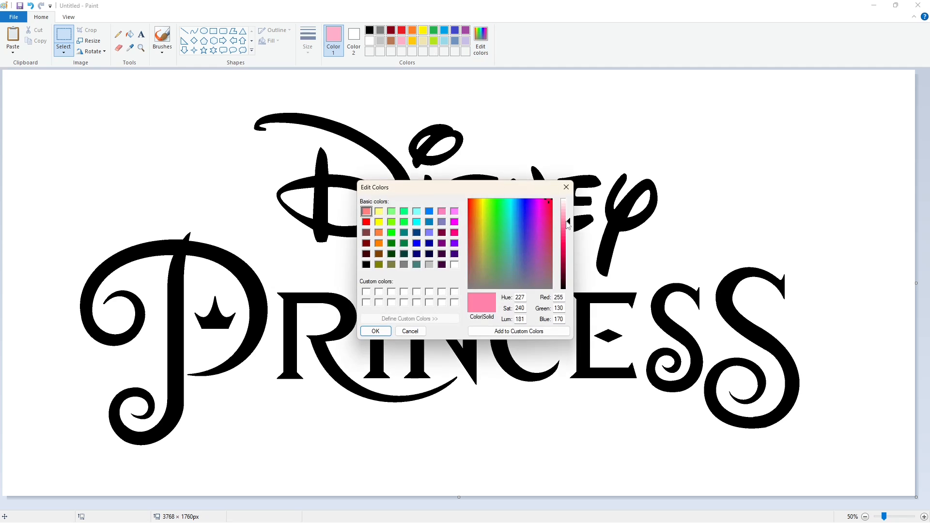
pyautogui.click(546, 222)
pyautogui.click(566, 227)
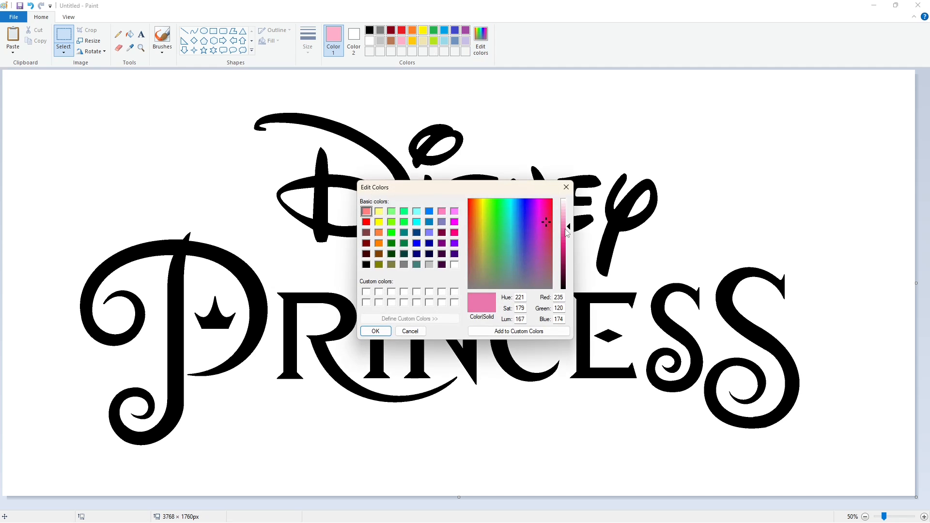
pyautogui.click(567, 232)
pyautogui.click(375, 331)
pyautogui.click(129, 34)
pyautogui.click(392, 161)
# Set the custom pink to RGB 233, 92, 159 and fill every letter of Disney with it
pyautogui.click(480, 41)
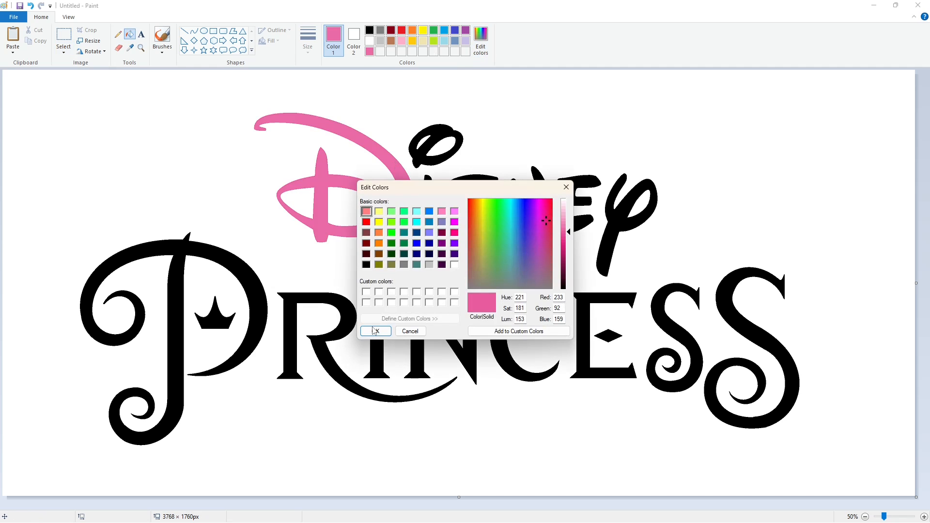
pyautogui.click(376, 331)
pyautogui.click(321, 194)
pyautogui.click(413, 151)
pyautogui.click(428, 203)
pyautogui.click(479, 182)
pyautogui.click(510, 204)
pyautogui.click(579, 183)
pyautogui.click(630, 194)
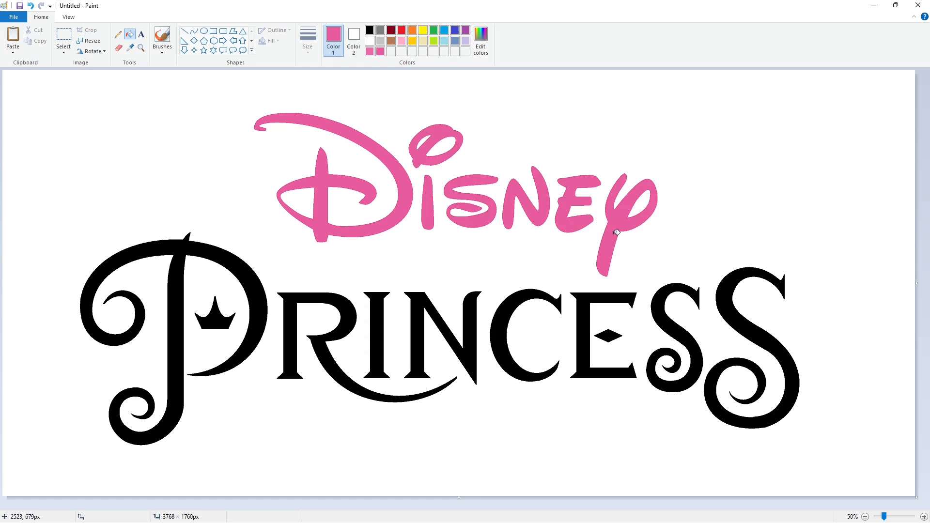
# Mix a slightly darker custom pink and refill every letter of Disney with it
pyautogui.click(481, 49)
pyautogui.click(568, 237)
pyautogui.click(376, 331)
pyautogui.click(321, 194)
pyautogui.click(432, 145)
pyautogui.click(428, 203)
pyautogui.click(476, 179)
pyautogui.click(514, 203)
pyautogui.click(579, 182)
pyautogui.click(630, 194)
# Fill all the Princess letters, the crown inside the P and the diamond in the E with the same pink
pyautogui.click(242, 263)
pyautogui.click(221, 320)
pyautogui.click(292, 303)
pyautogui.click(377, 334)
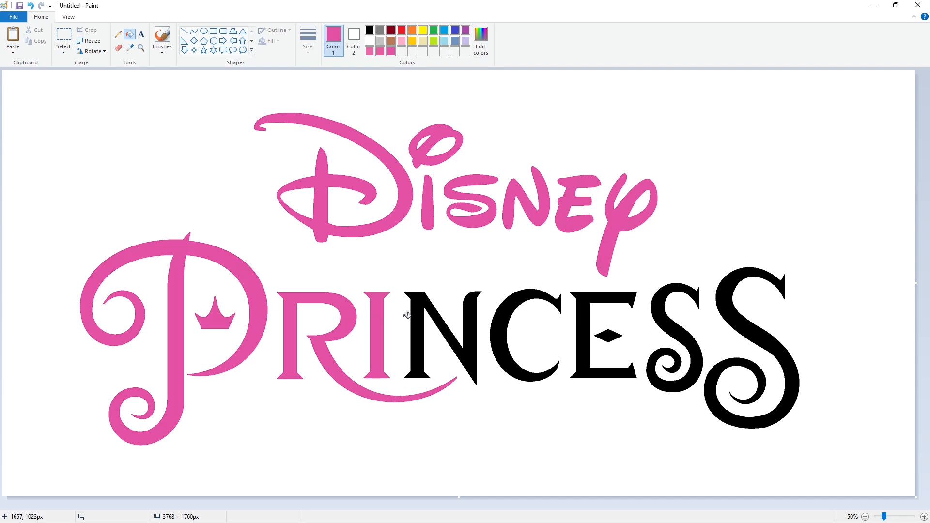
pyautogui.click(416, 313)
pyautogui.click(496, 330)
pyautogui.click(585, 317)
pyautogui.click(608, 335)
pyautogui.click(657, 321)
pyautogui.click(727, 305)
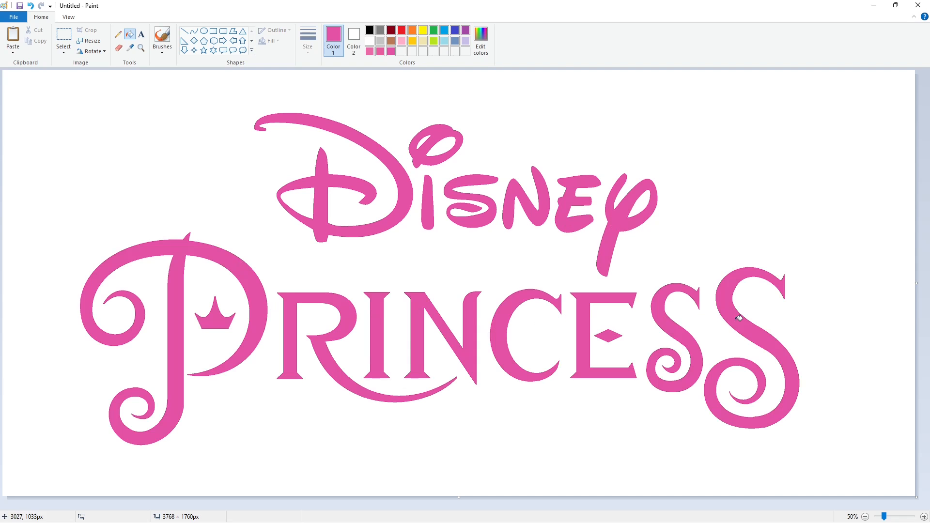